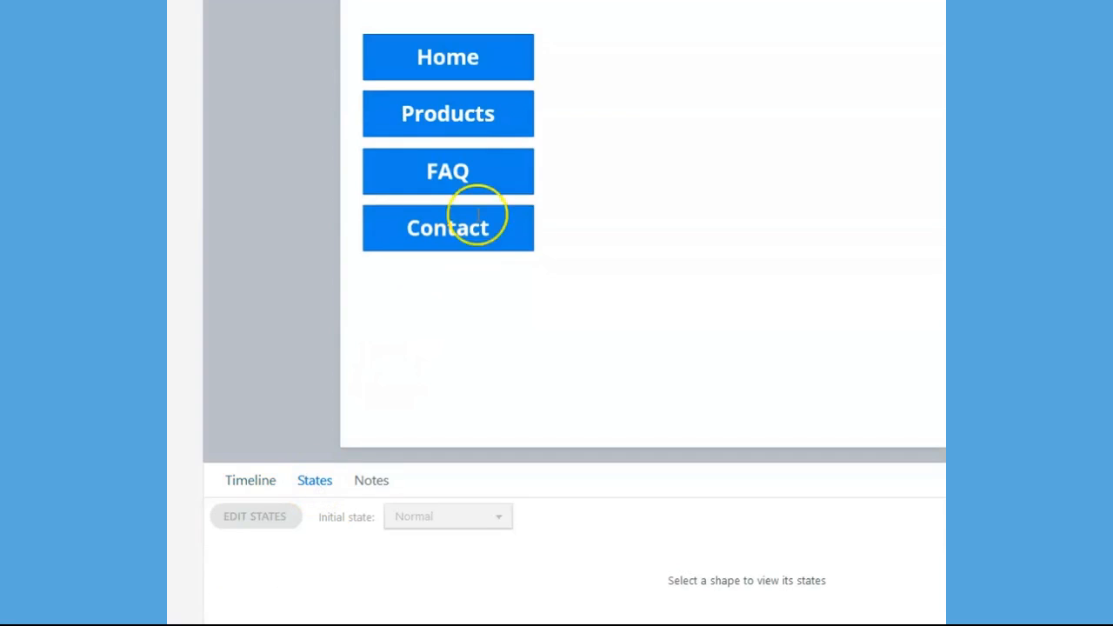
Left-align the text labels of the Home, Products, FAQ and Contact buttons together
left_click(529, 62)
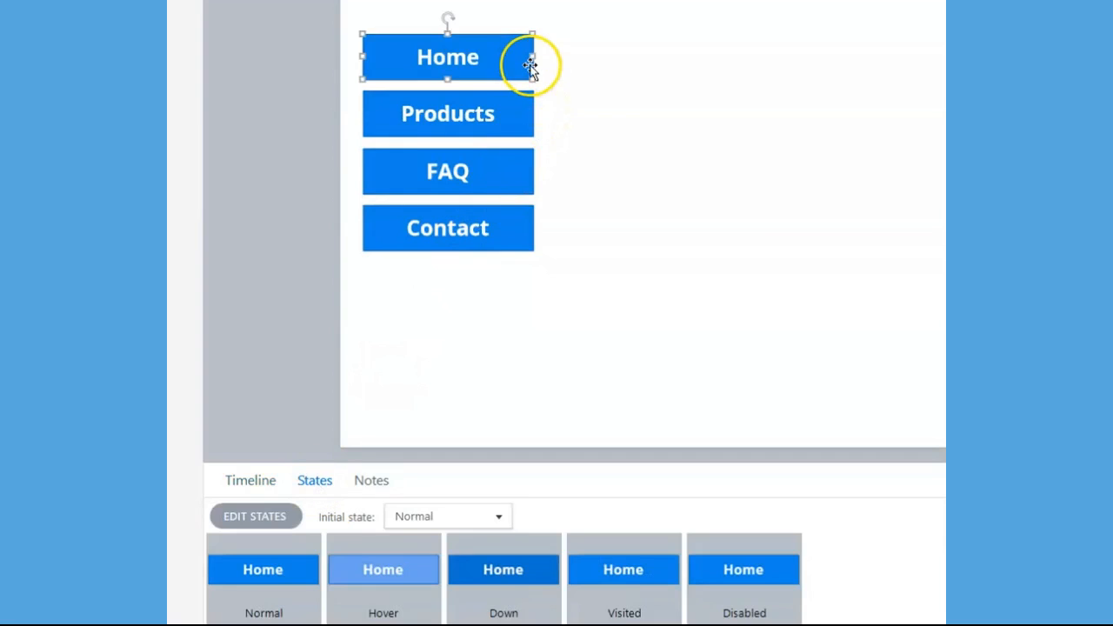
left_click(531, 122, "shift")
left_click(527, 179, "shift")
left_click(525, 221, "shift")
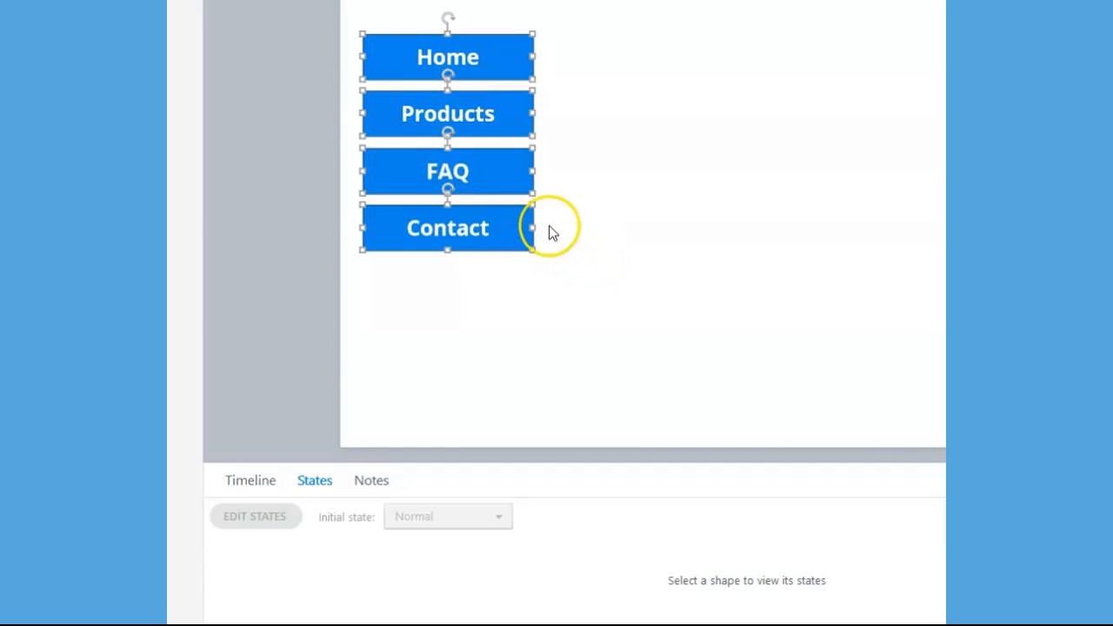
key("ctrl+l")
left_click(578, 222)
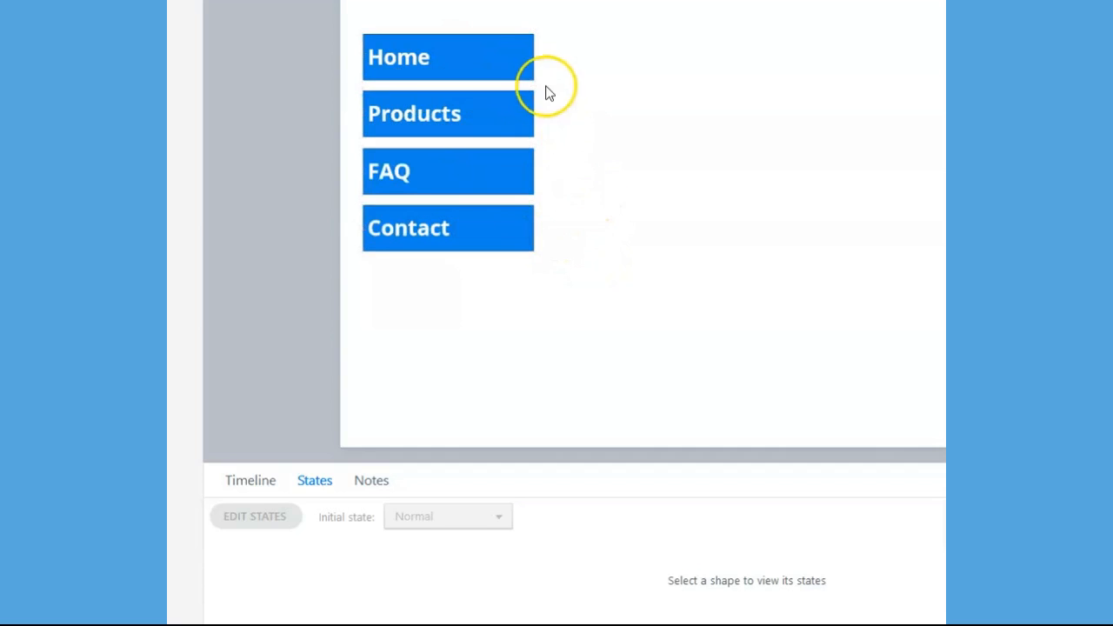
Examine the states of the Home, Products, FAQ and Contact buttons one by one
left_click(531, 63)
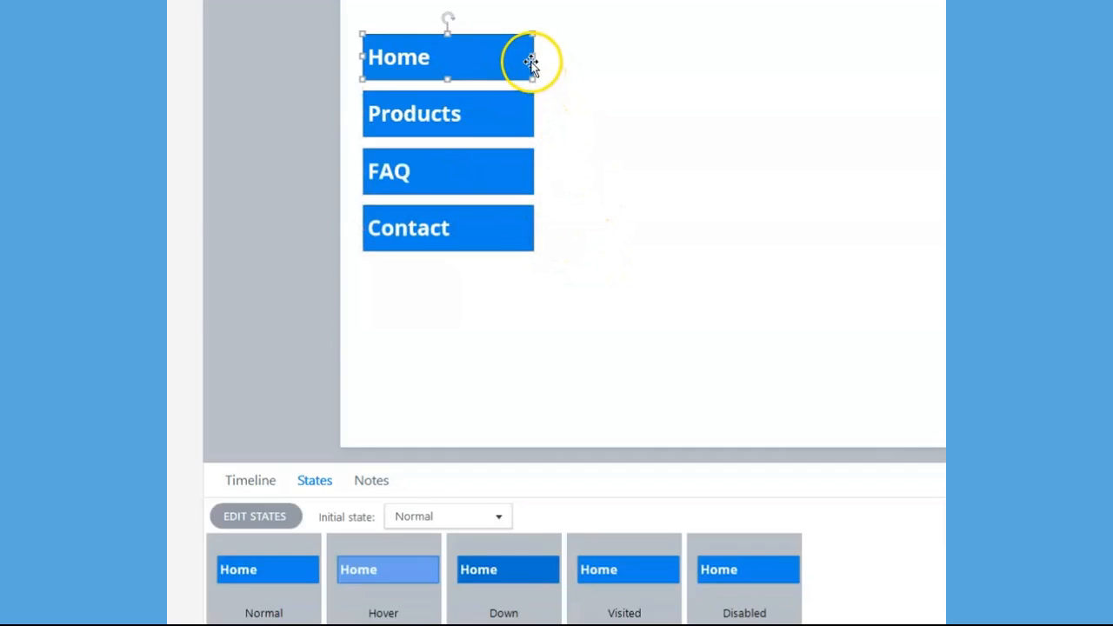
left_click(531, 114)
left_click(530, 174)
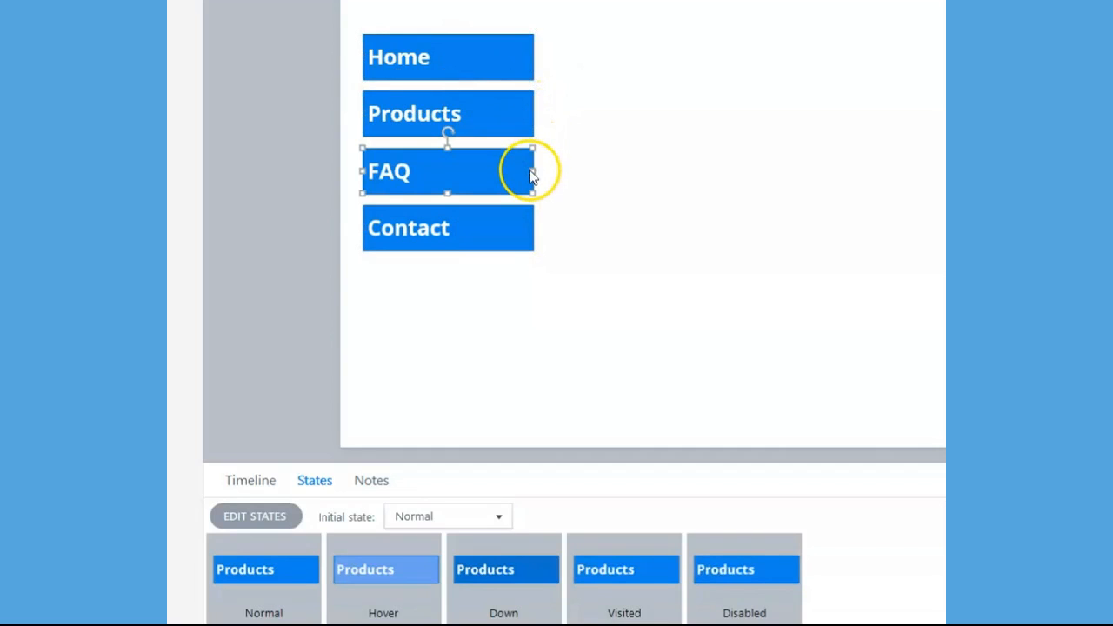
left_click(533, 234)
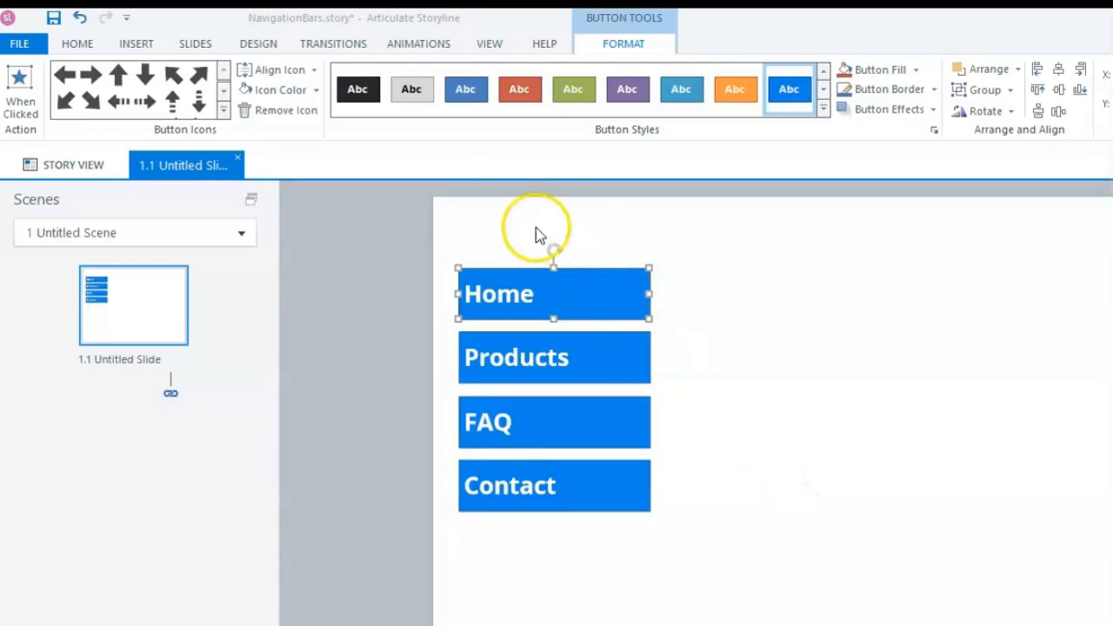
Apply a Fade entrance animation to the Home button and a Split entrance animation to the Products button
left_click(422, 45)
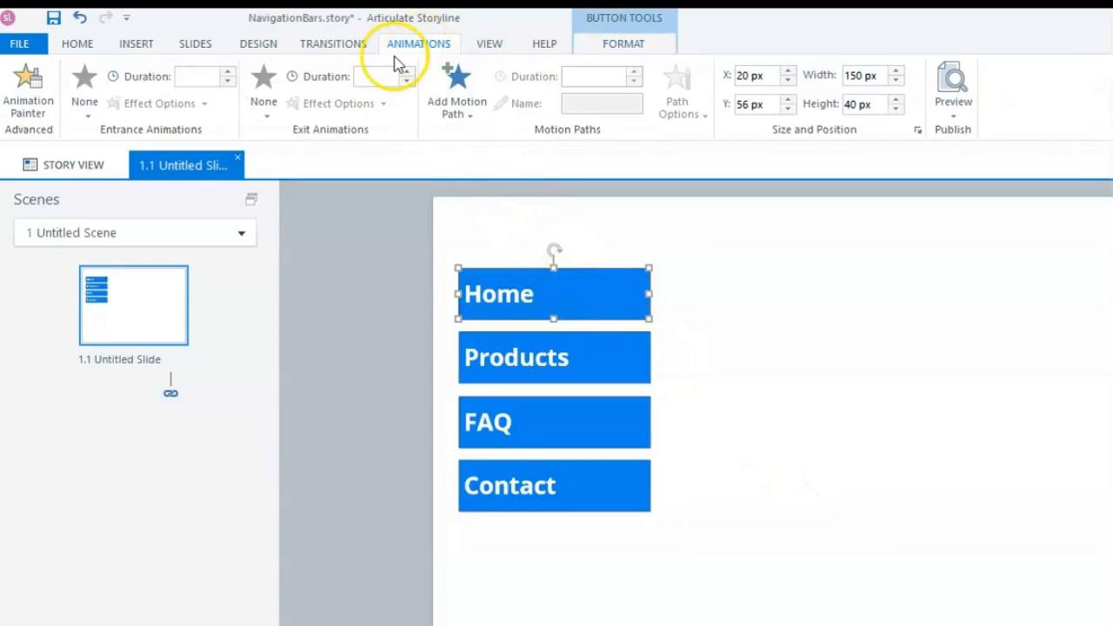
left_click(95, 107)
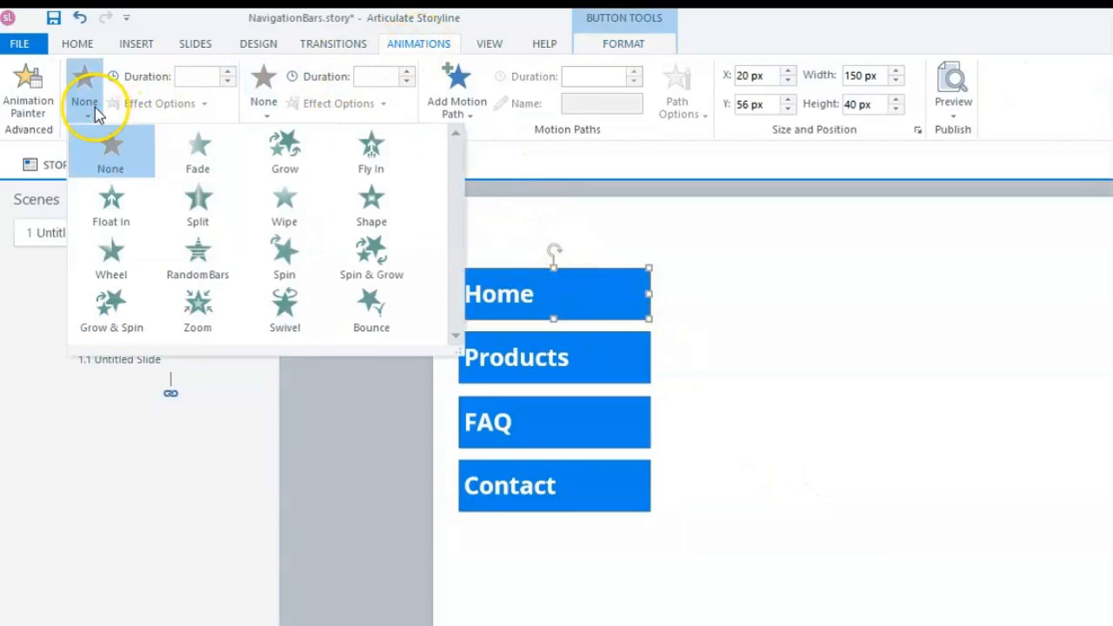
left_click(210, 151)
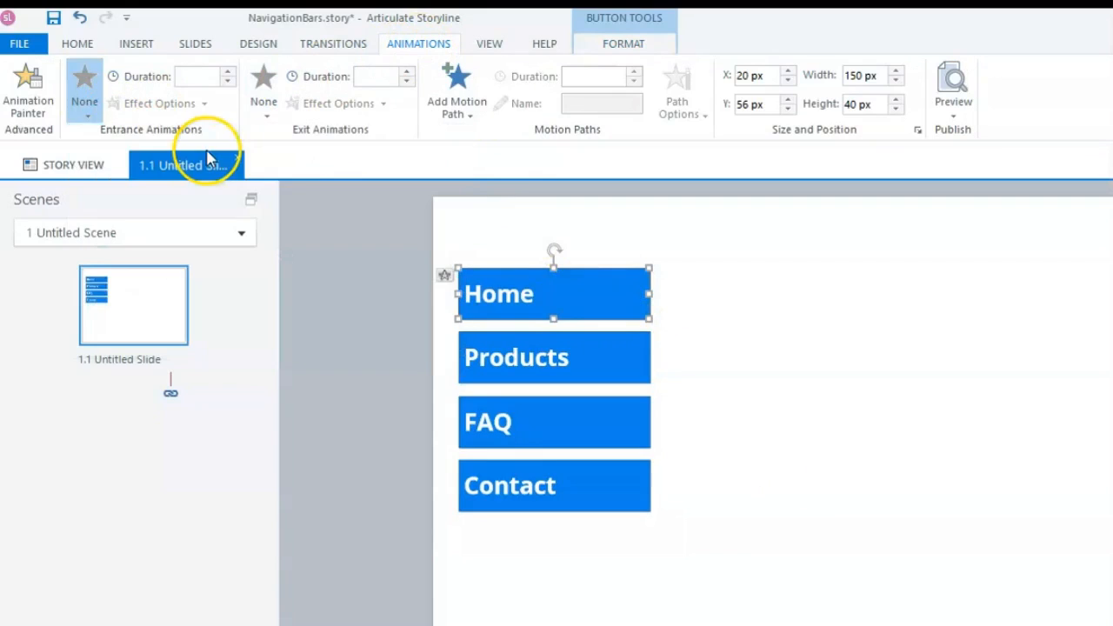
left_click(645, 365)
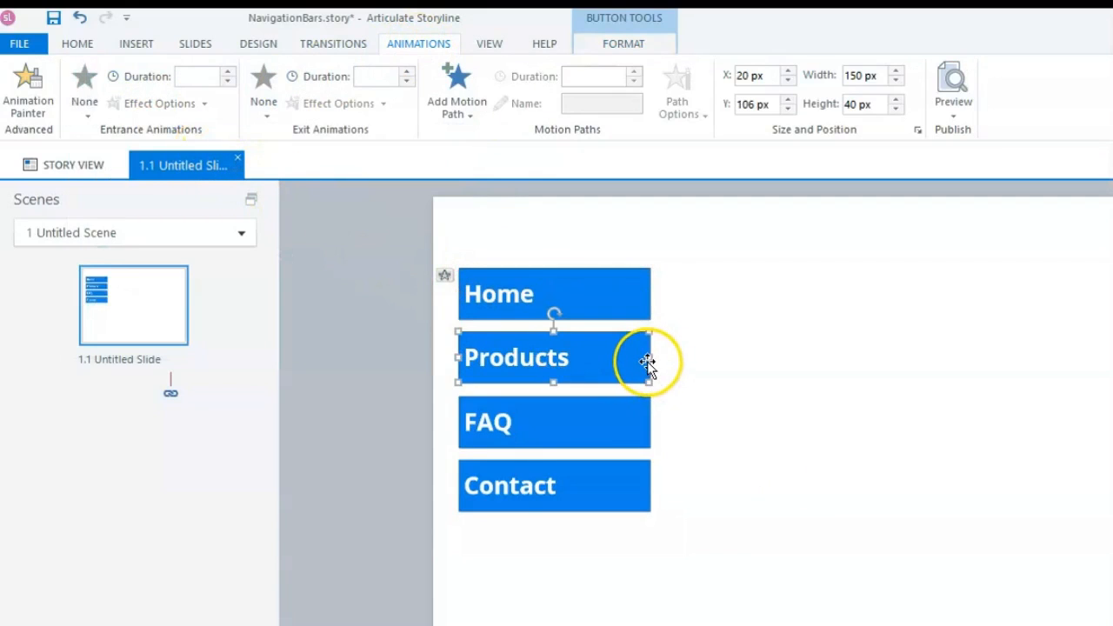
left_click(85, 85)
left_click(198, 202)
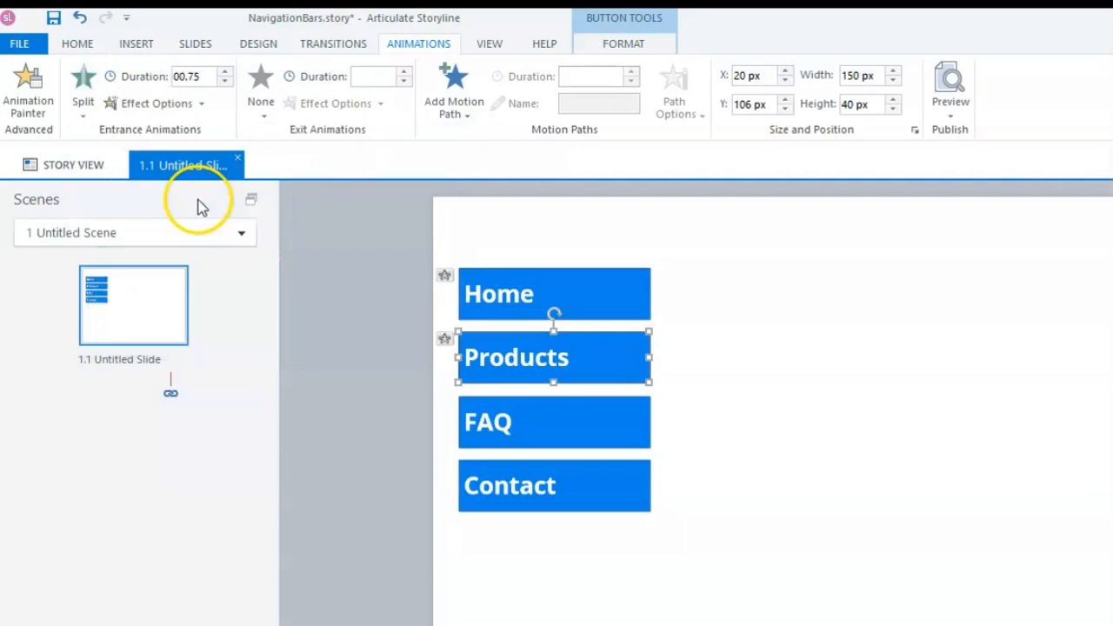
Apply a Random Bars entrance animation to the FAQ button and a Zoom entrance animation to the Contact button
left_click(653, 426)
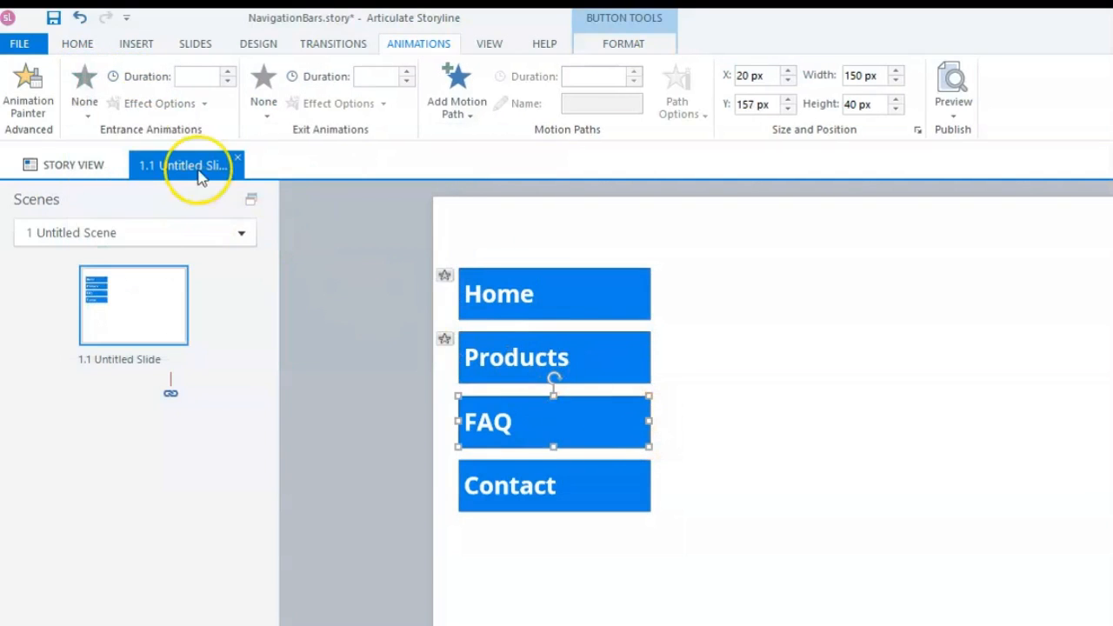
left_click(84, 85)
left_click(195, 250)
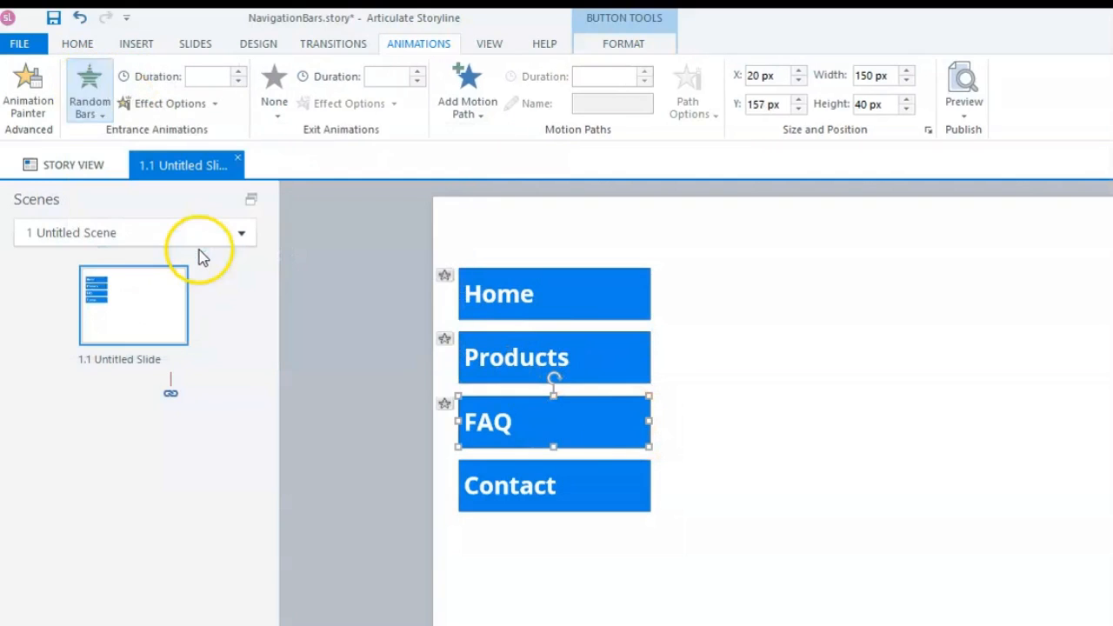
left_click(651, 492)
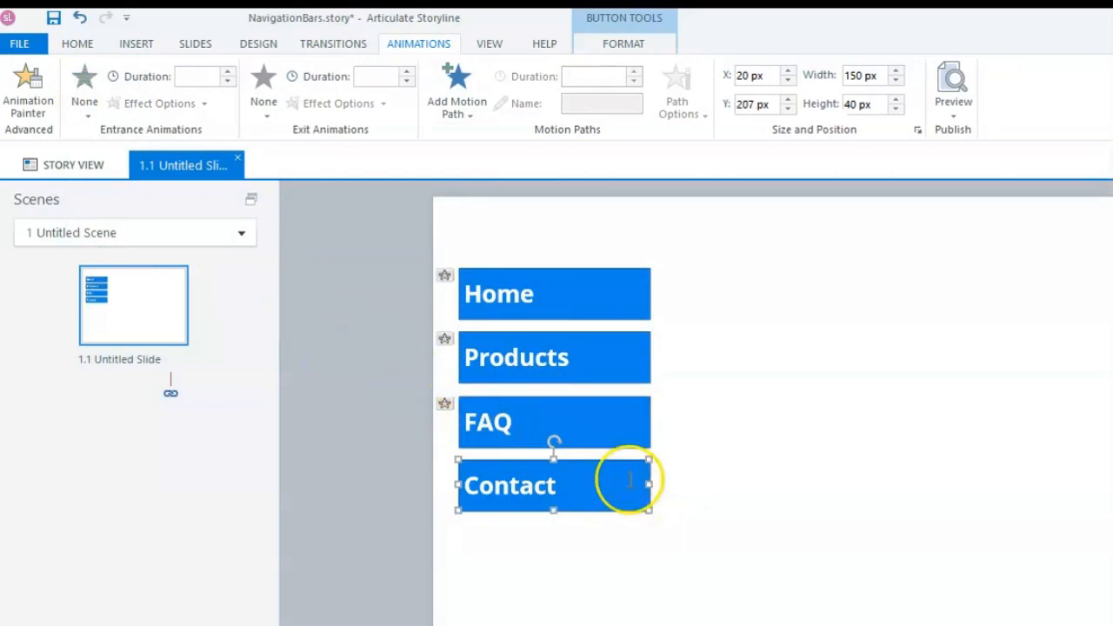
left_click(85, 91)
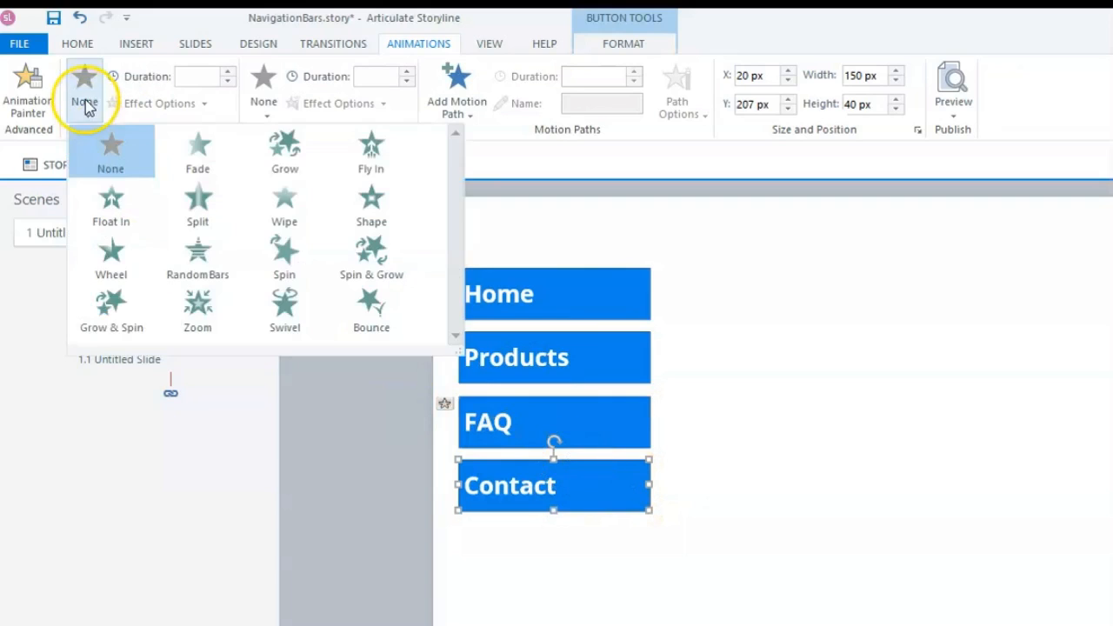
left_click(196, 307)
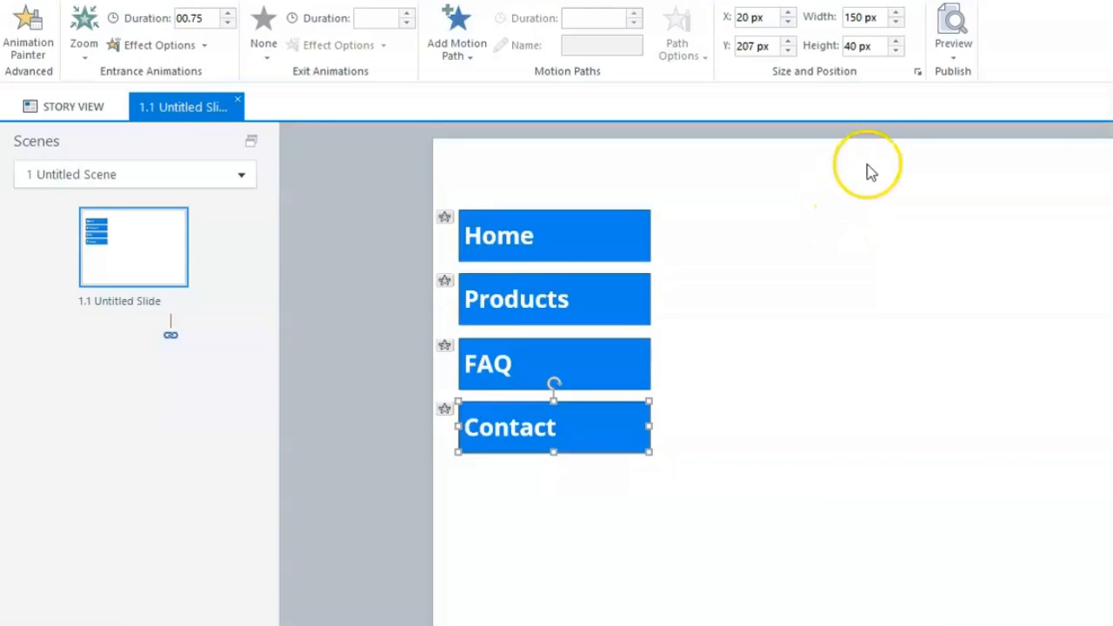
Preview the slide to watch the four buttons' entrance animations, and close the preview
left_click(887, 199)
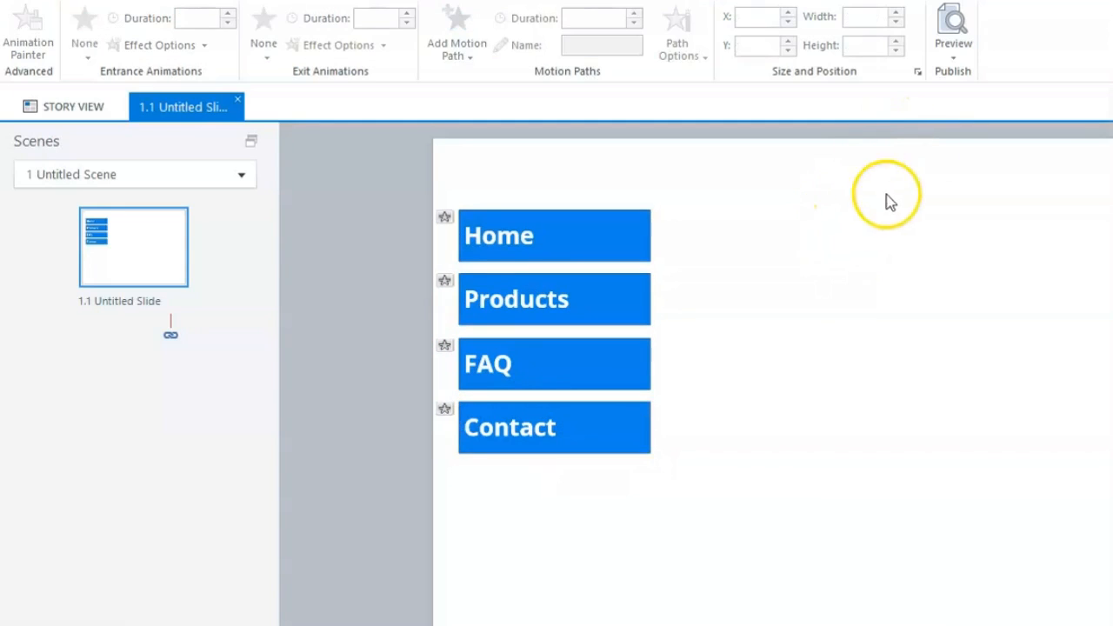
left_click(955, 31)
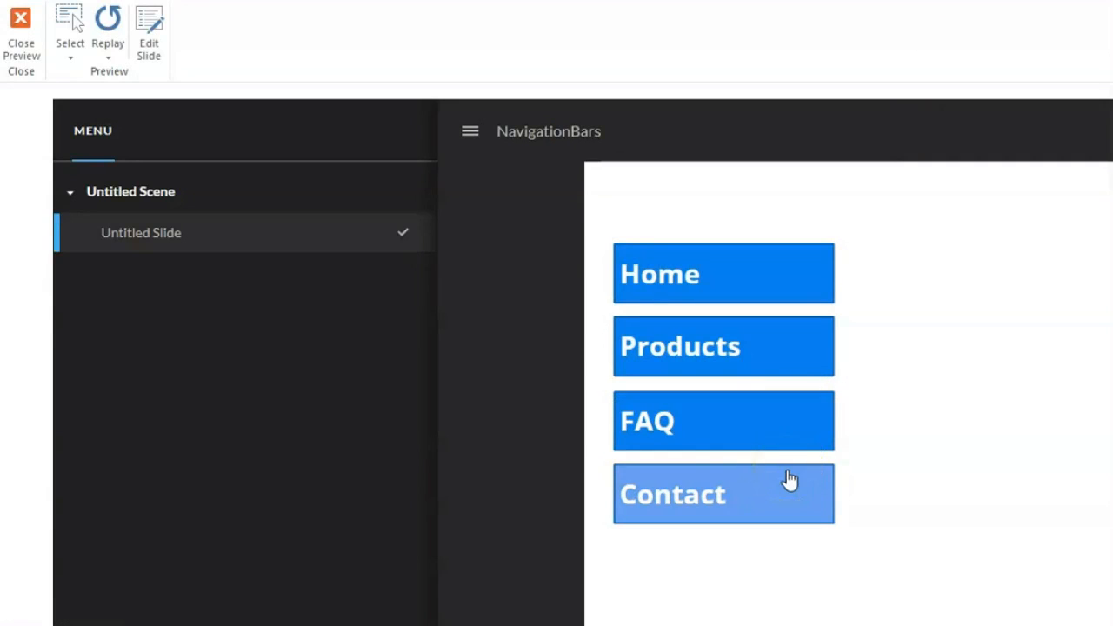
left_click(23, 25)
Remove the entrance animations from all four navigation buttons by setting them to None
left_click(648, 248)
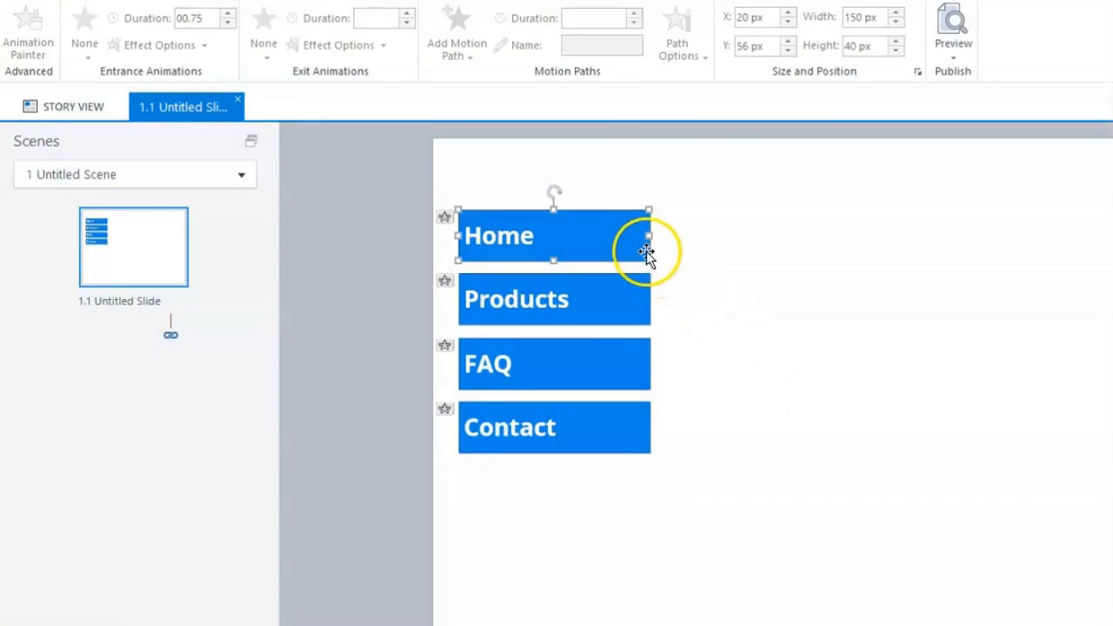
left_click(649, 299, "ctrl")
left_click(646, 357, "ctrl")
left_click(646, 421, "ctrl")
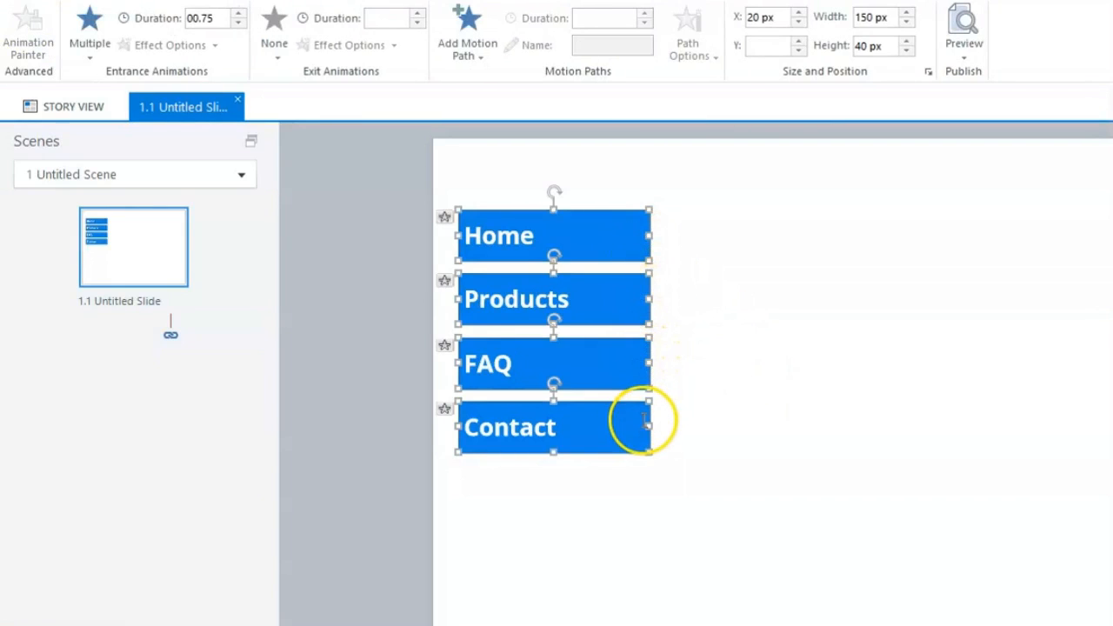
left_click(89, 34)
left_click(109, 81)
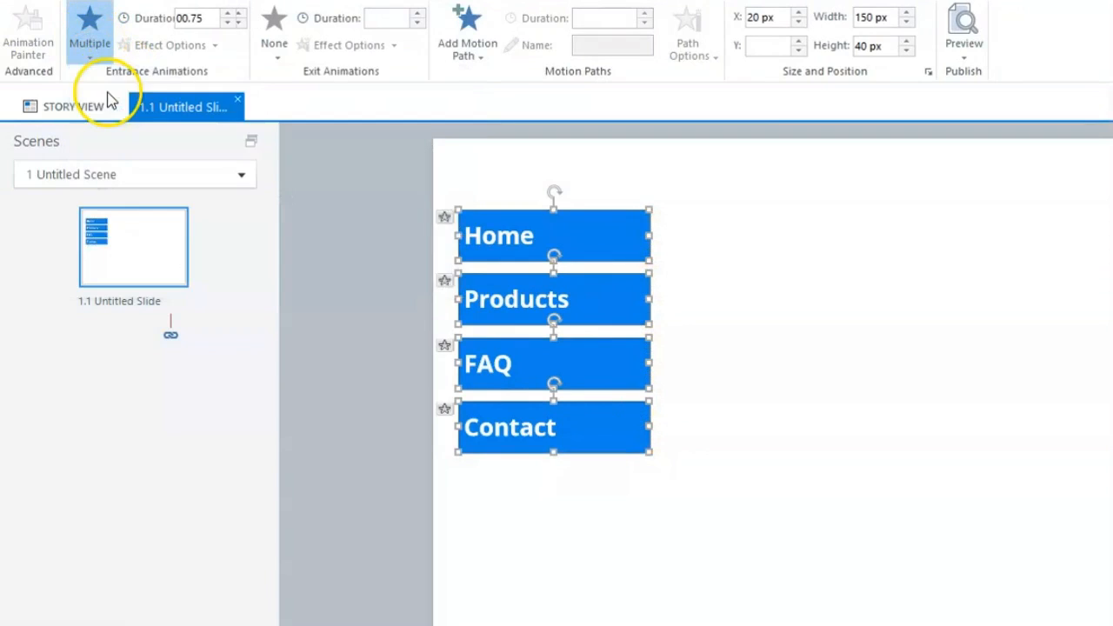
Preview the slide again to check how the buttons appear without animations, and return to editing
left_click(955, 24)
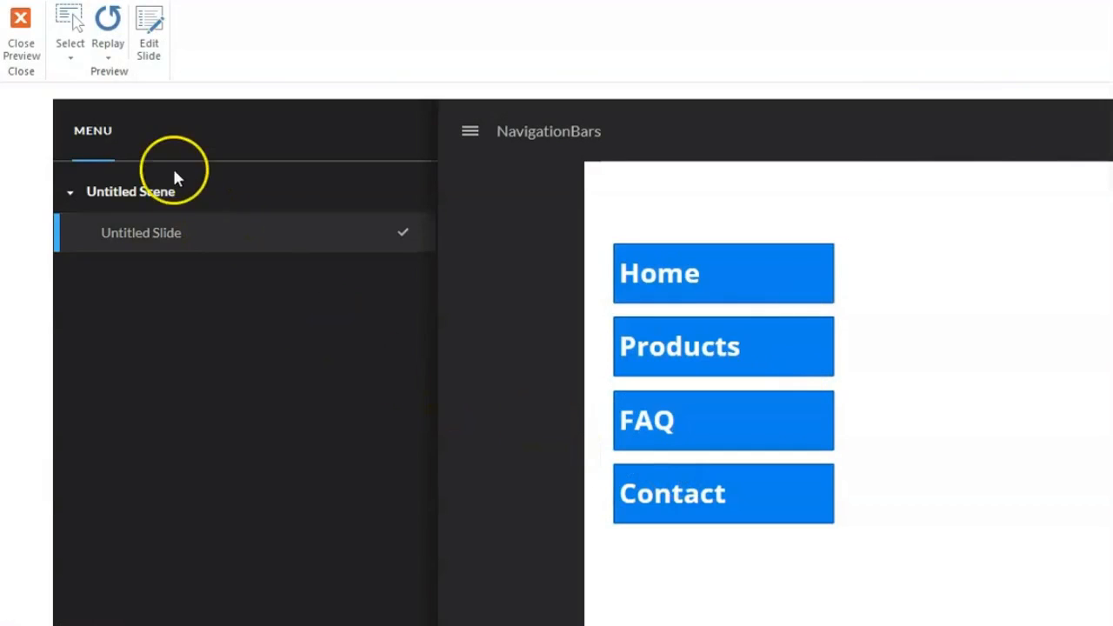
left_click(21, 33)
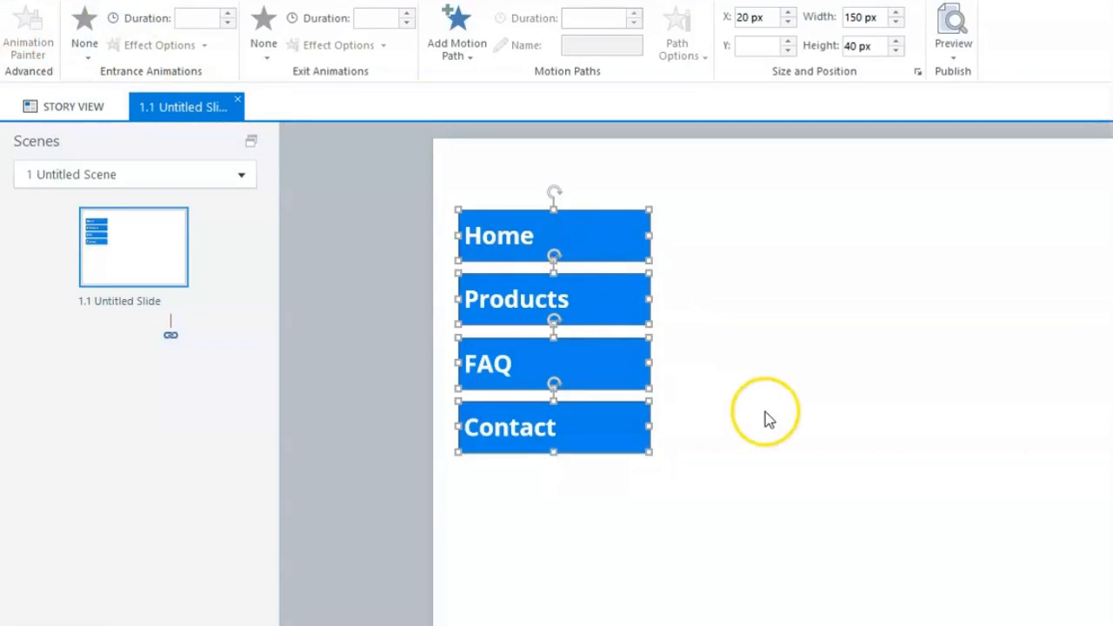
left_click(766, 412)
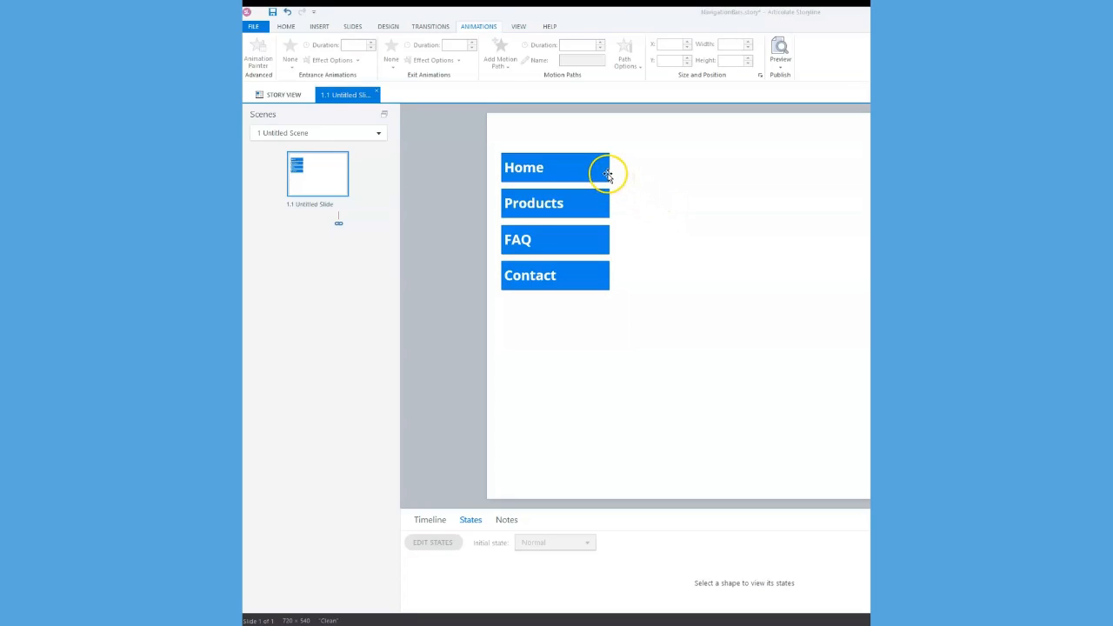
Open the Home button's Hover state for editing and check whether entrance animations can be applied there
left_click(607, 176)
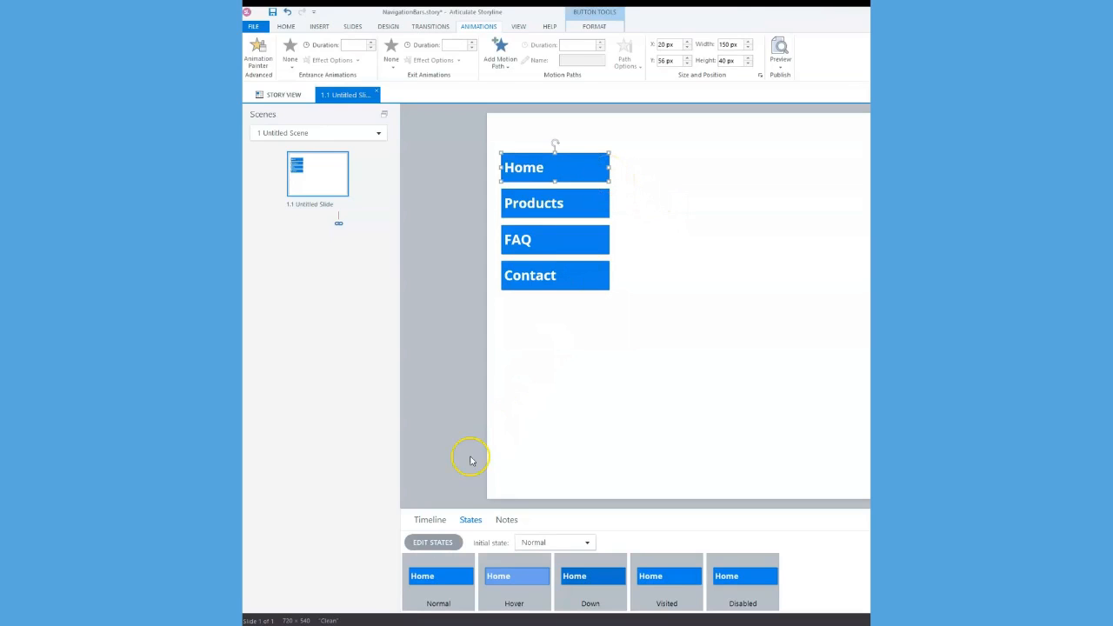
left_click(435, 543)
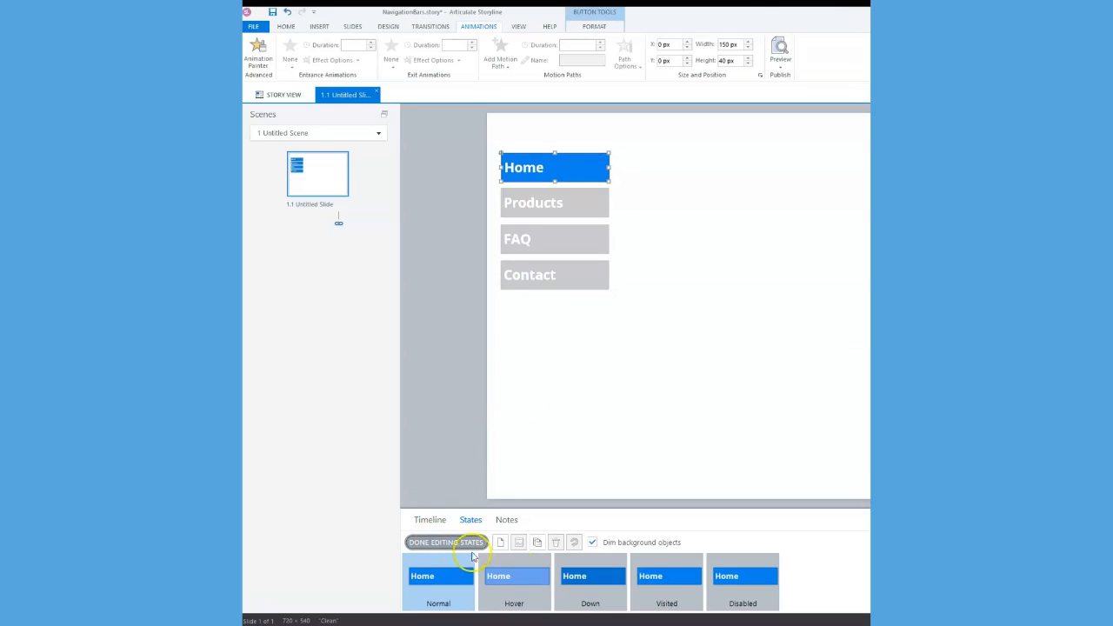
left_click(535, 571)
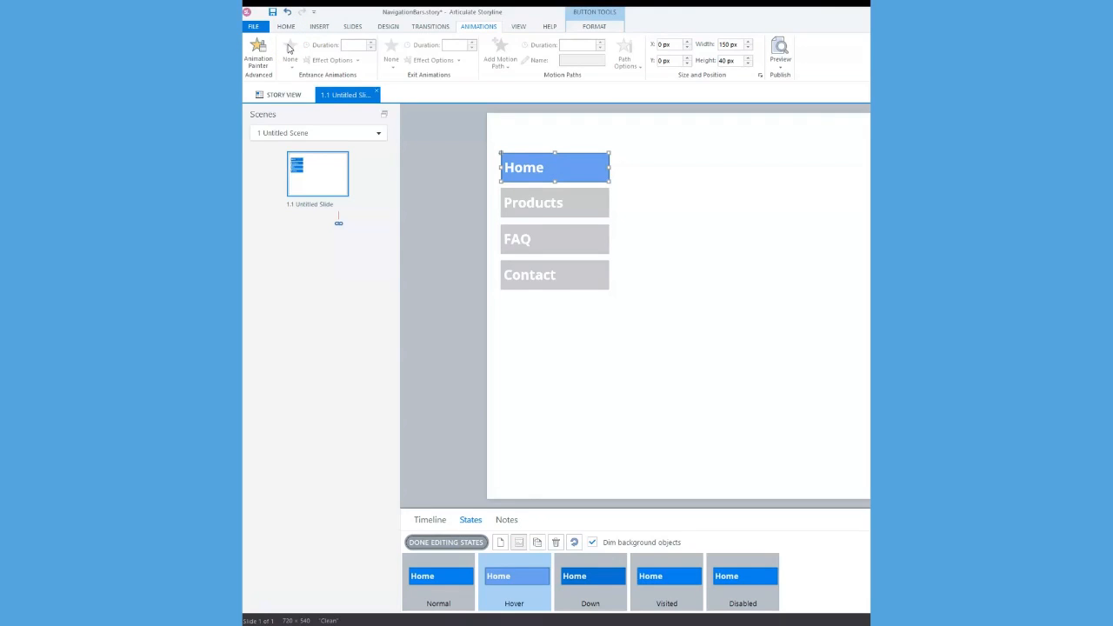
left_click(369, 58)
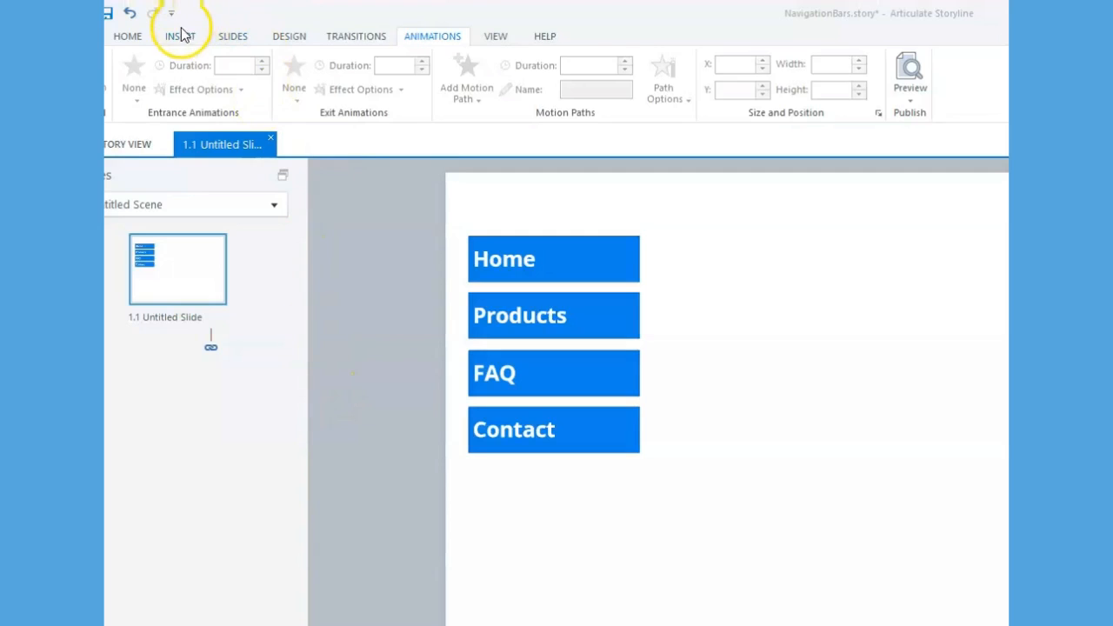
Insert a plain rectangle of about 100 by 100 px in the empty area beside the navigation buttons
left_click(181, 36)
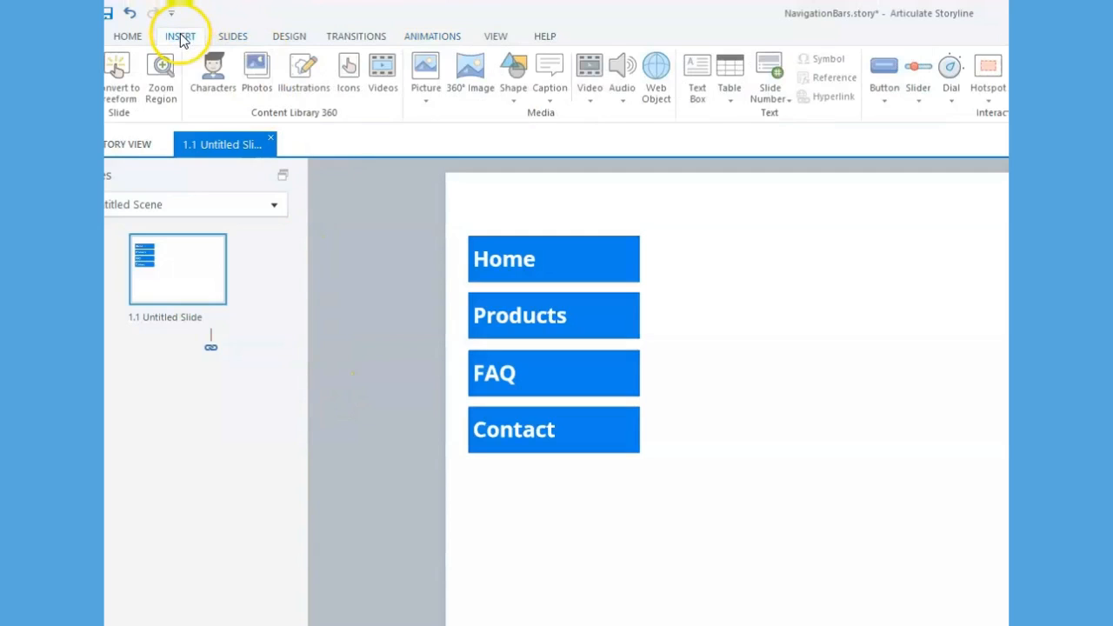
left_click(514, 100)
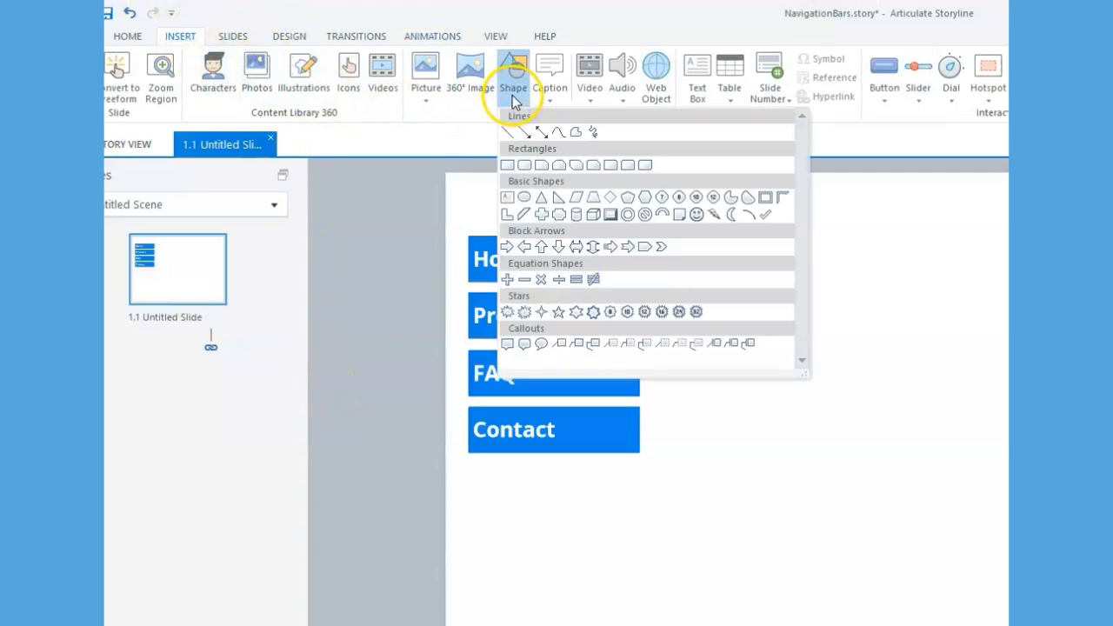
left_click(507, 166)
left_click(751, 323)
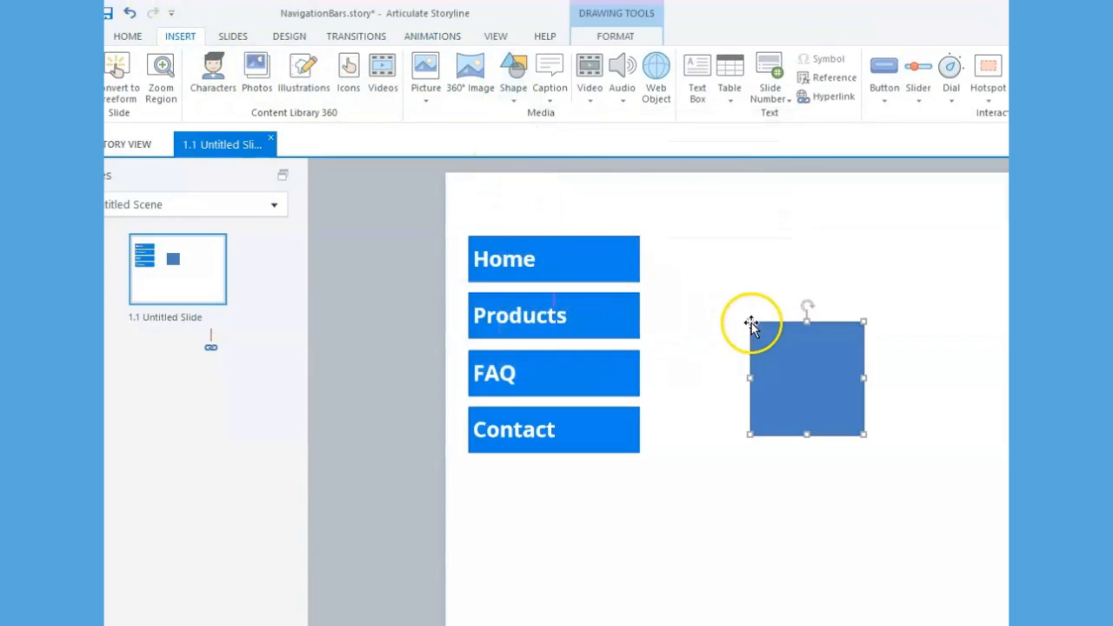
Format the new square with a solid fill in the standard orange color
right_click(779, 363)
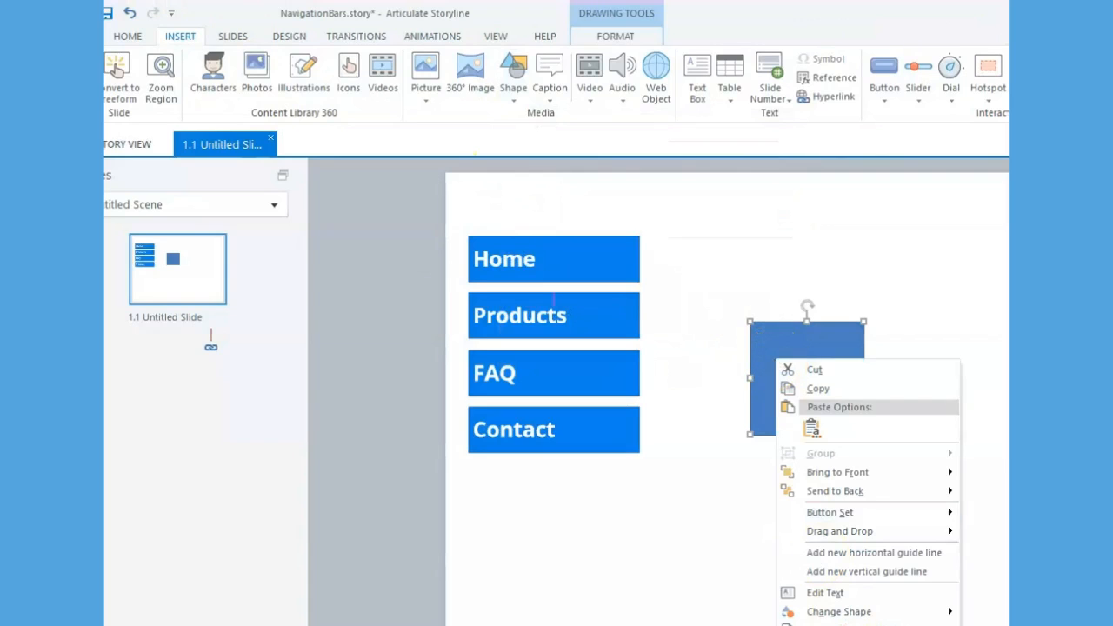
key("ctrl+Return")
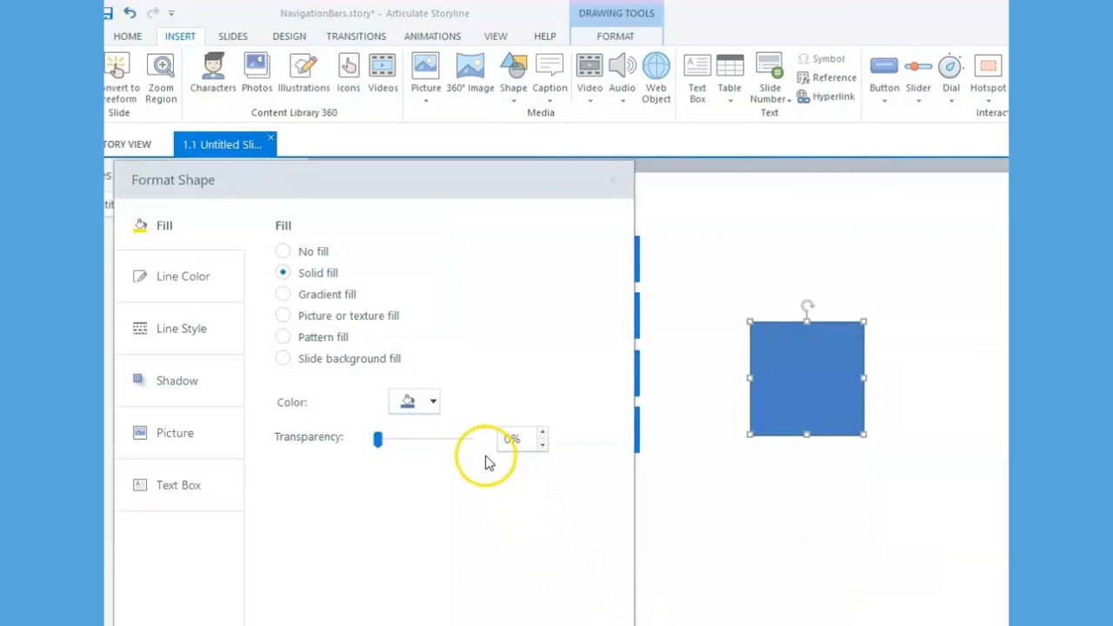
left_click(433, 403)
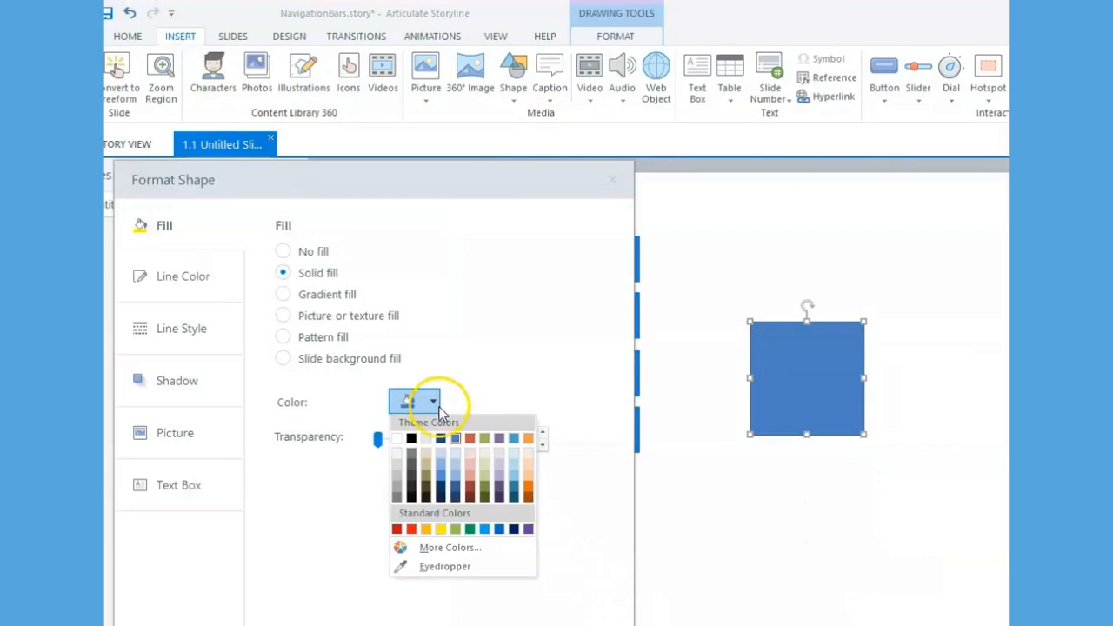
left_click(426, 530)
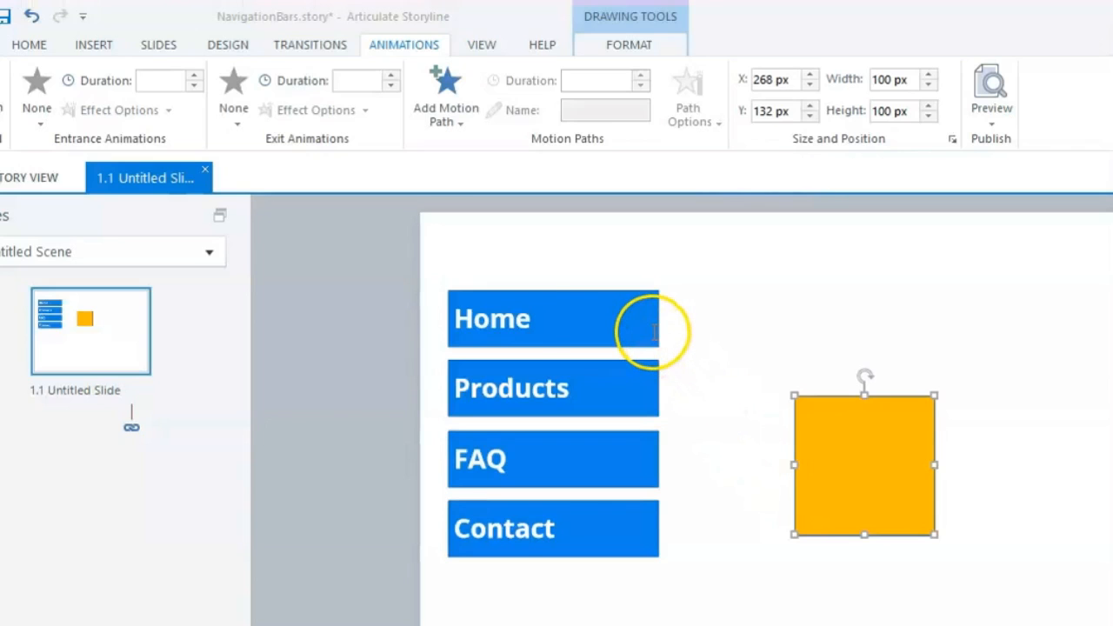
Resize the orange square to 150 px wide and 40 px high to match the Home button's dimensions
left_click(652, 325)
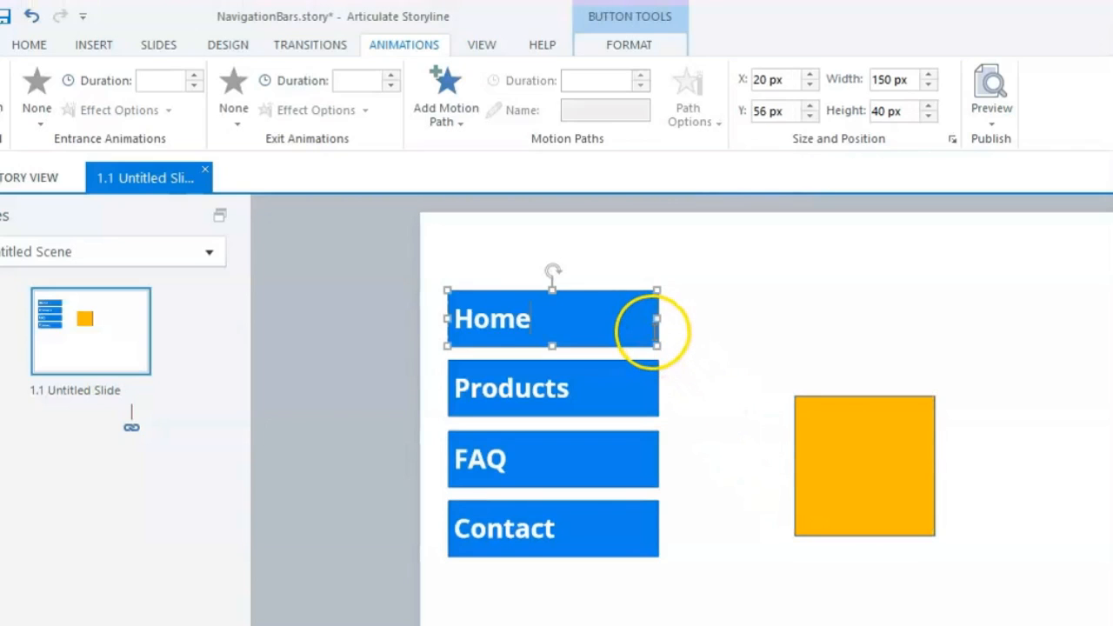
left_click(809, 401)
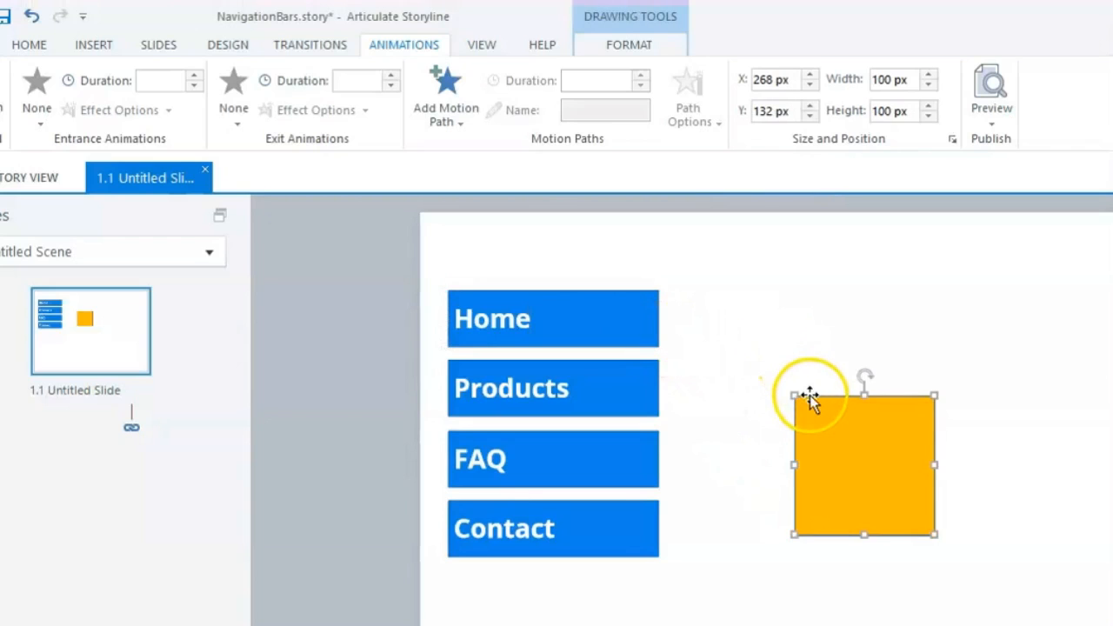
left_click(882, 79)
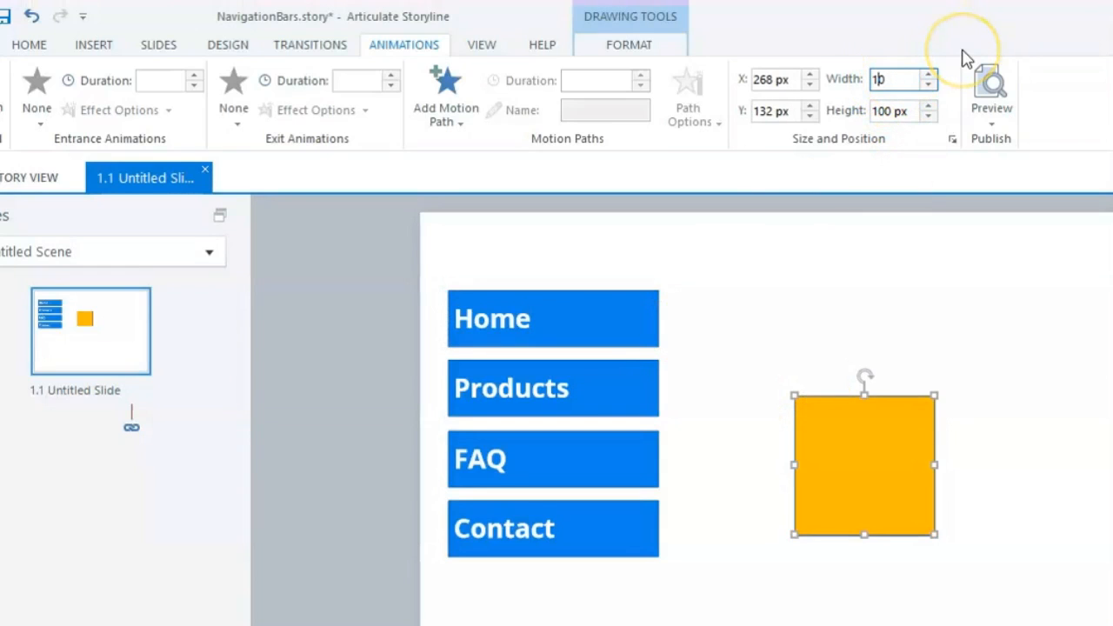
type("150")
left_click(909, 111)
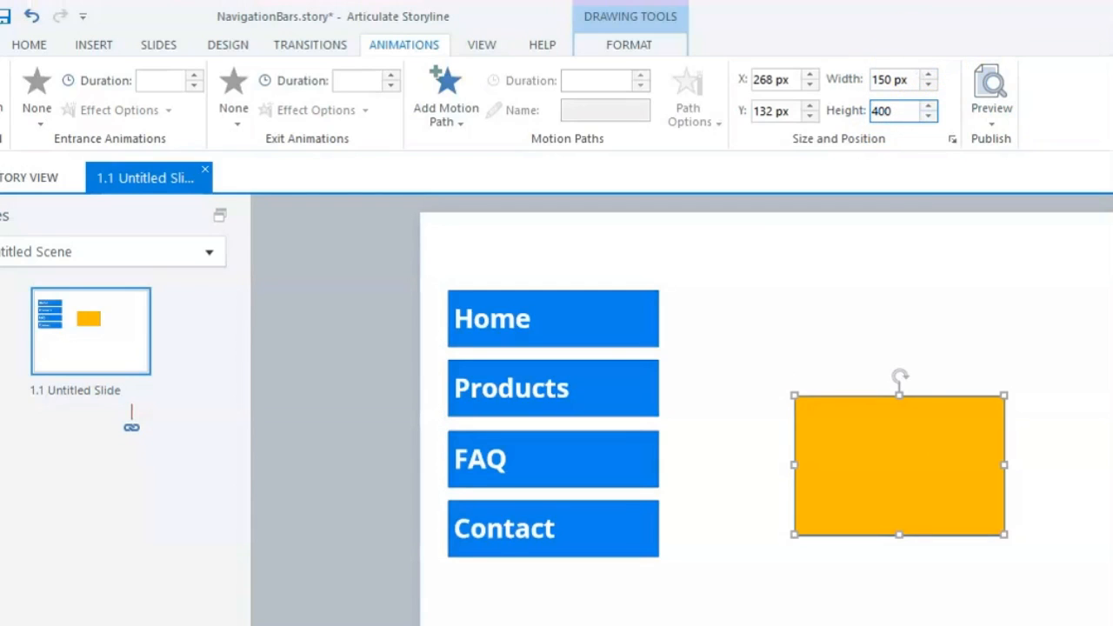
type("40")
key("Return")
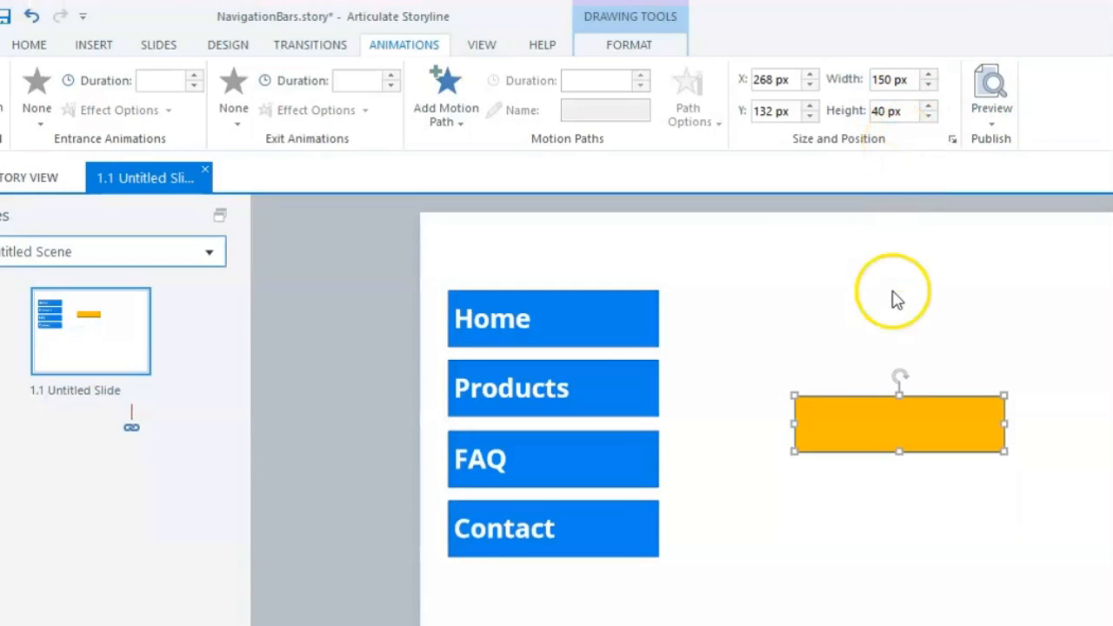
Place the orange rectangle beside the Home button and align three duplicates of it beside Products, FAQ and Contact
left_click_drag(859, 448, 753, 344)
key("ctrl+d")
key("ctrl+d")
key("ctrl+d")
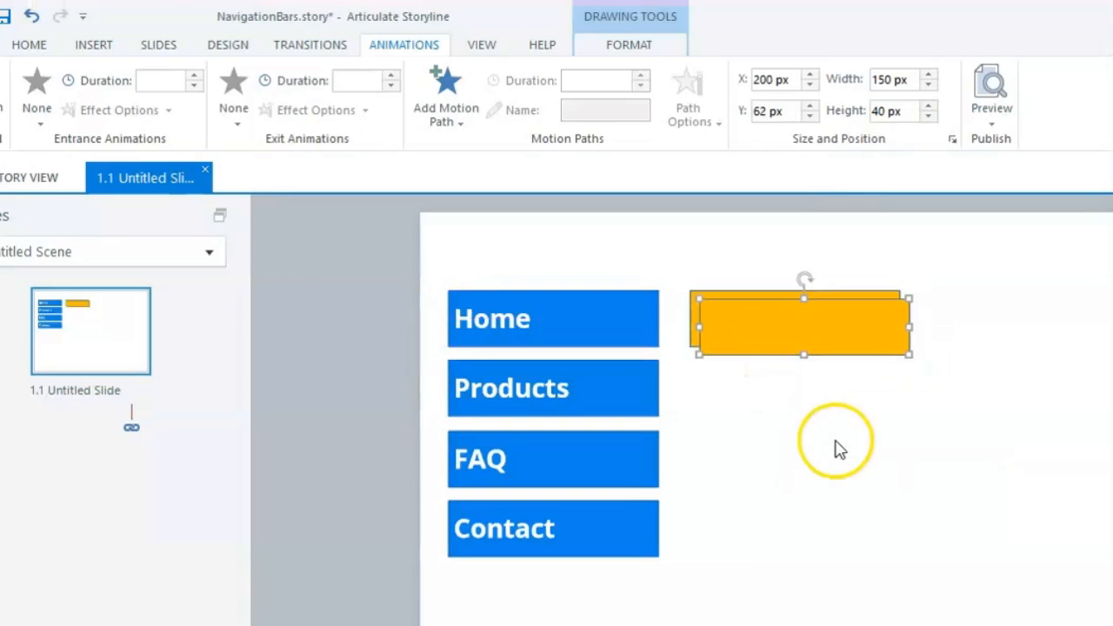
left_click_drag(777, 374, 747, 546)
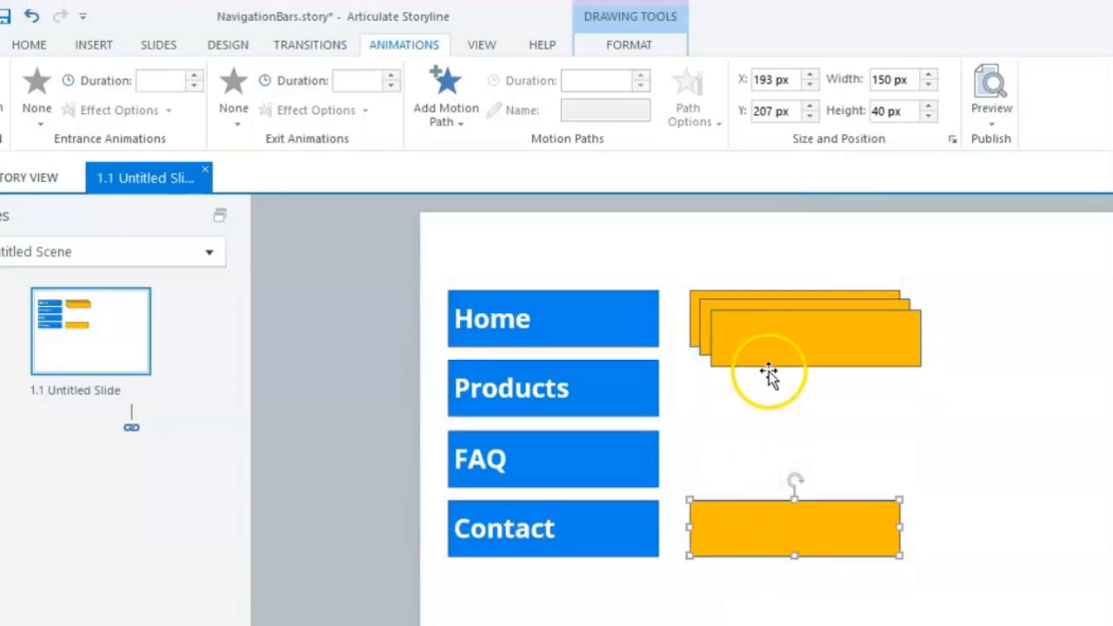
left_click_drag(763, 365, 745, 482)
left_click_drag(777, 353, 765, 415)
left_click(754, 573)
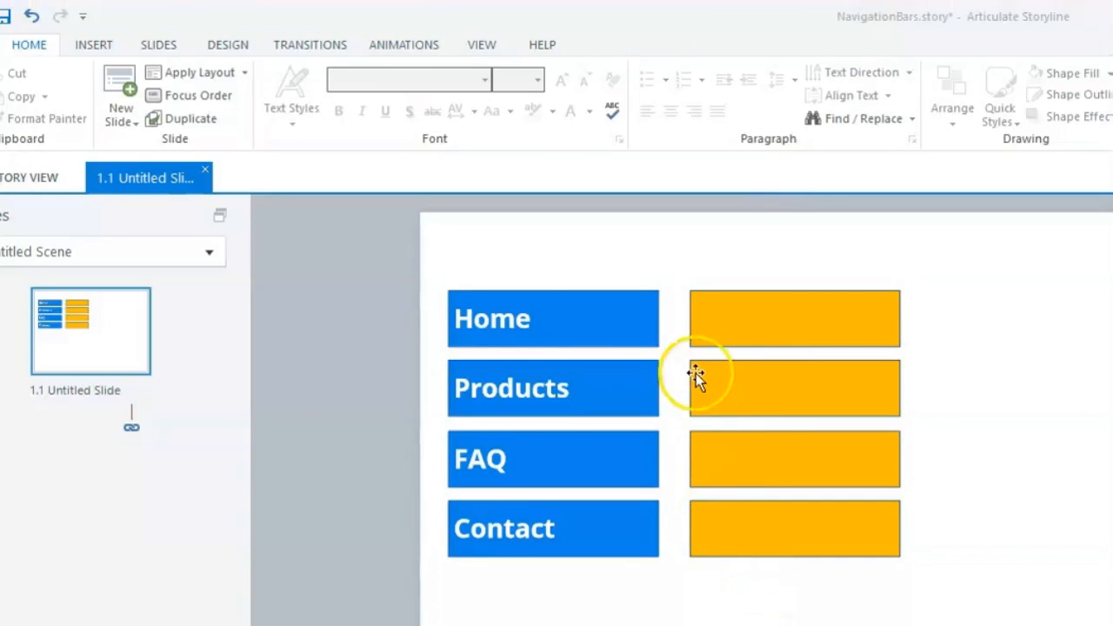
Label the orange rectangle beside the Home button "Home" in bold, size 14, left-aligned text like the button's
left_click(657, 325)
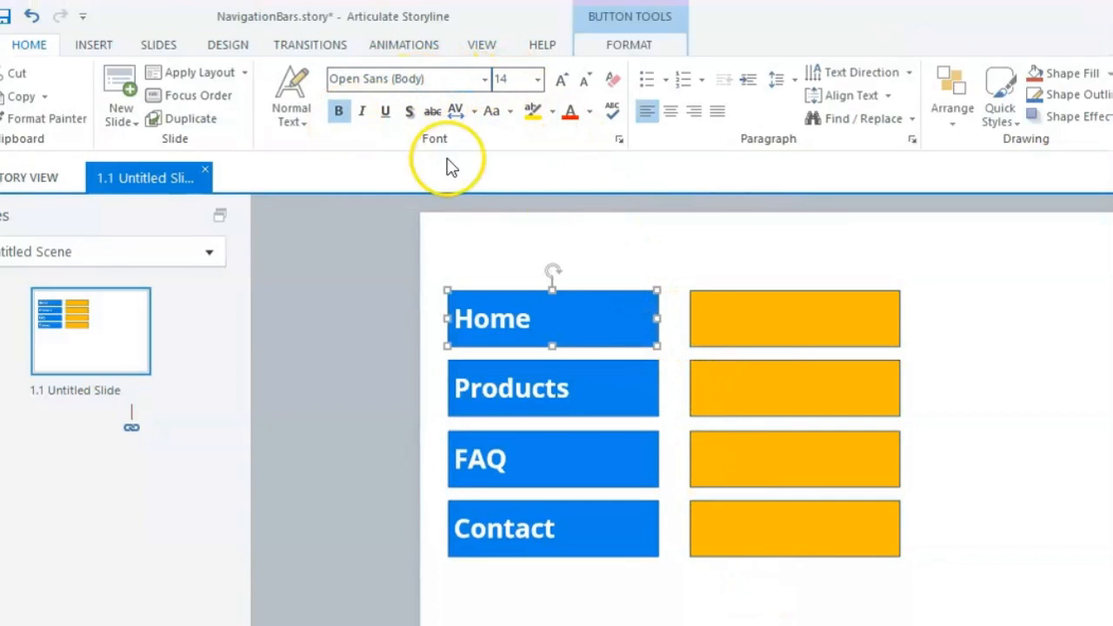
left_click(801, 317)
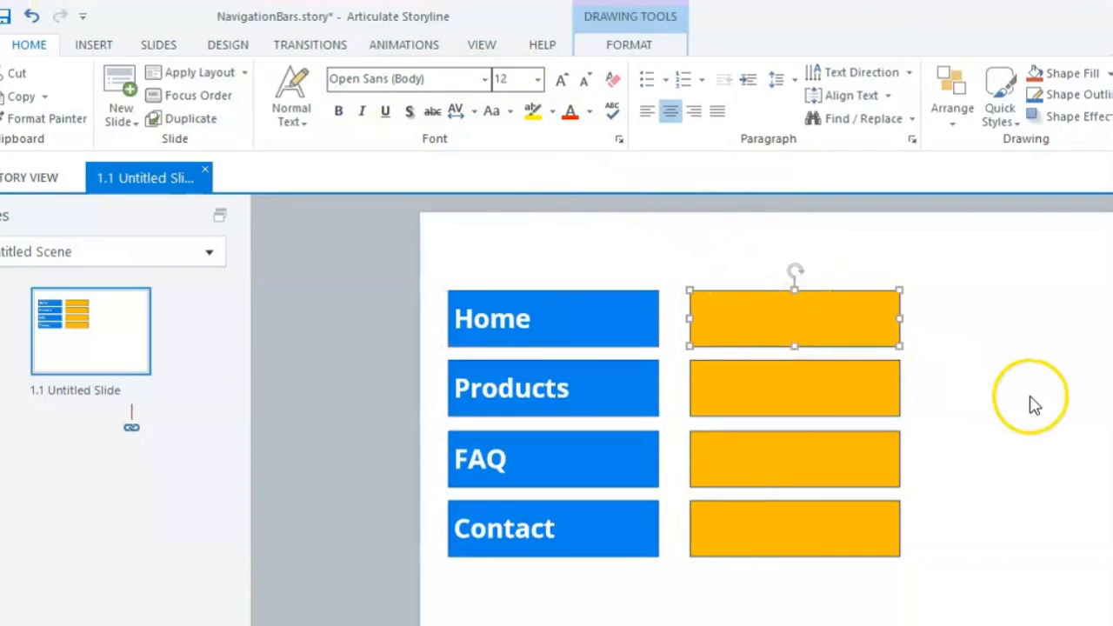
left_click(837, 306)
double_click(827, 315)
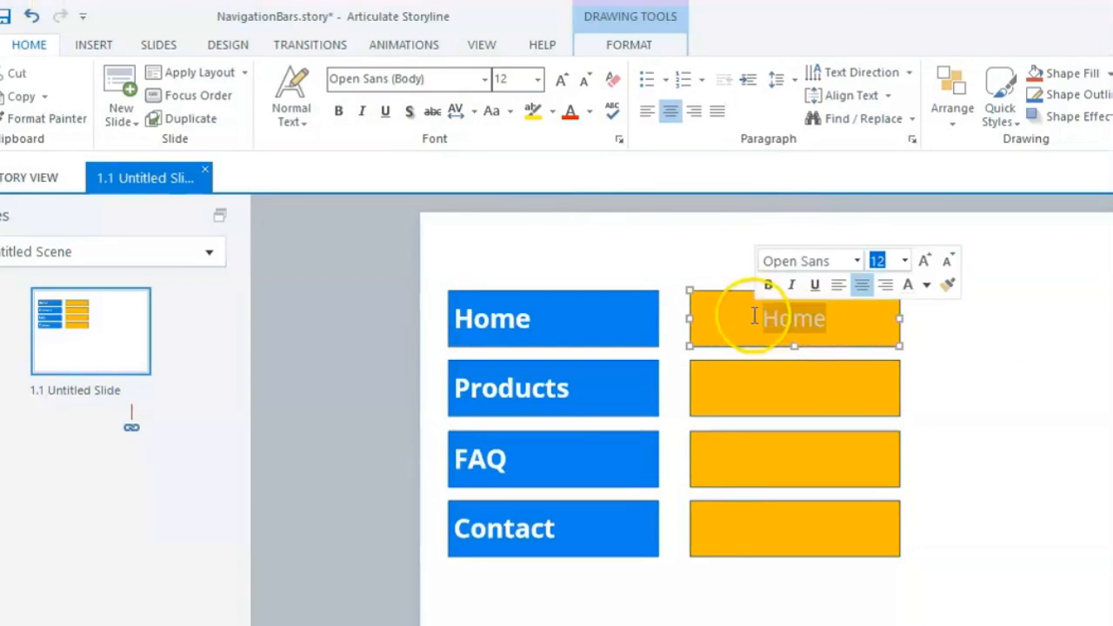
left_click(338, 110)
left_click(536, 79)
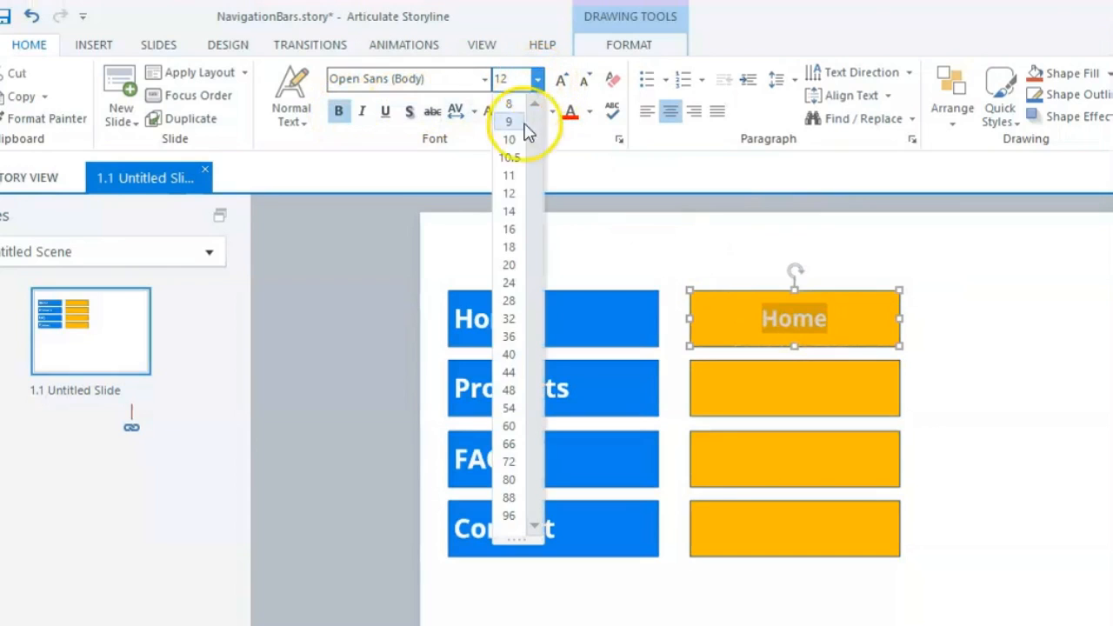
left_click(518, 214)
left_click(647, 110)
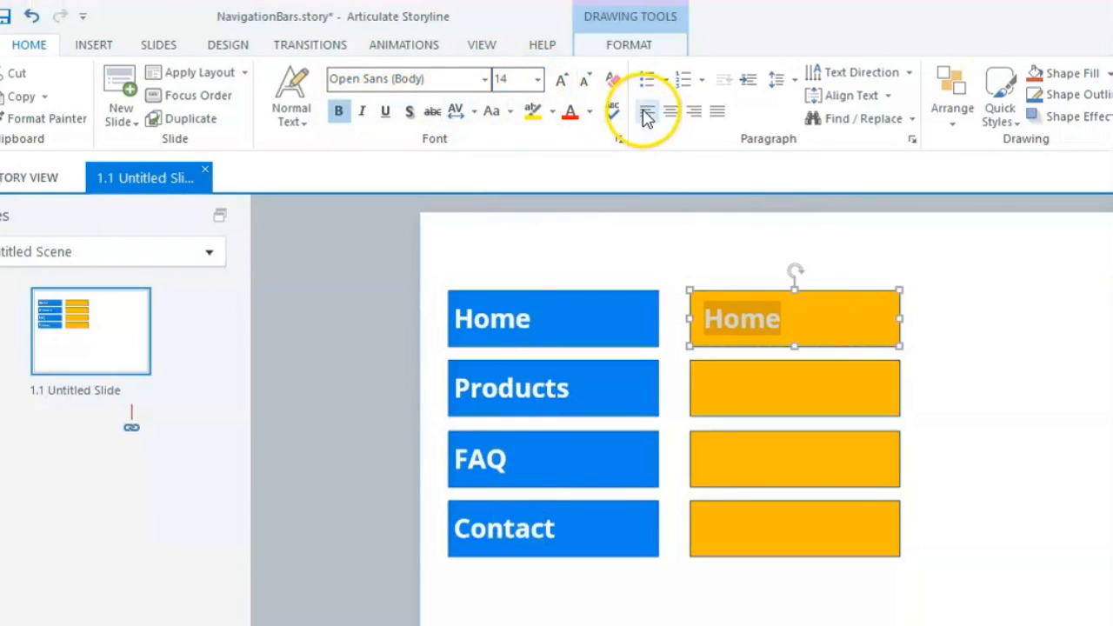
Label the second orange rectangle "Products" and format its text as bold, size 14 and left-aligned
left_click(806, 393)
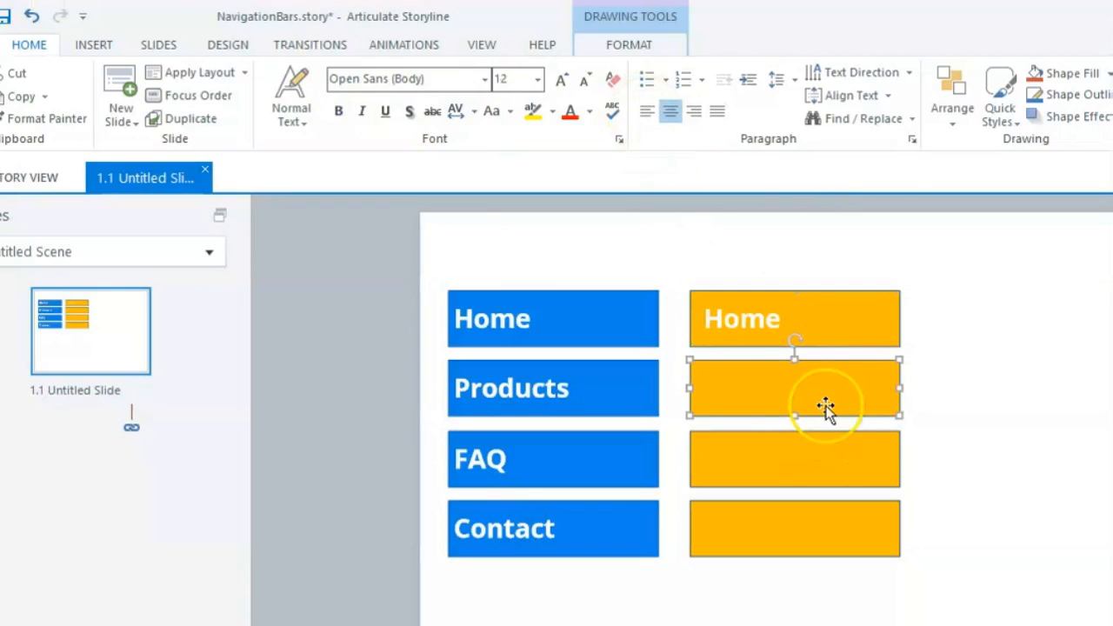
type("Products")
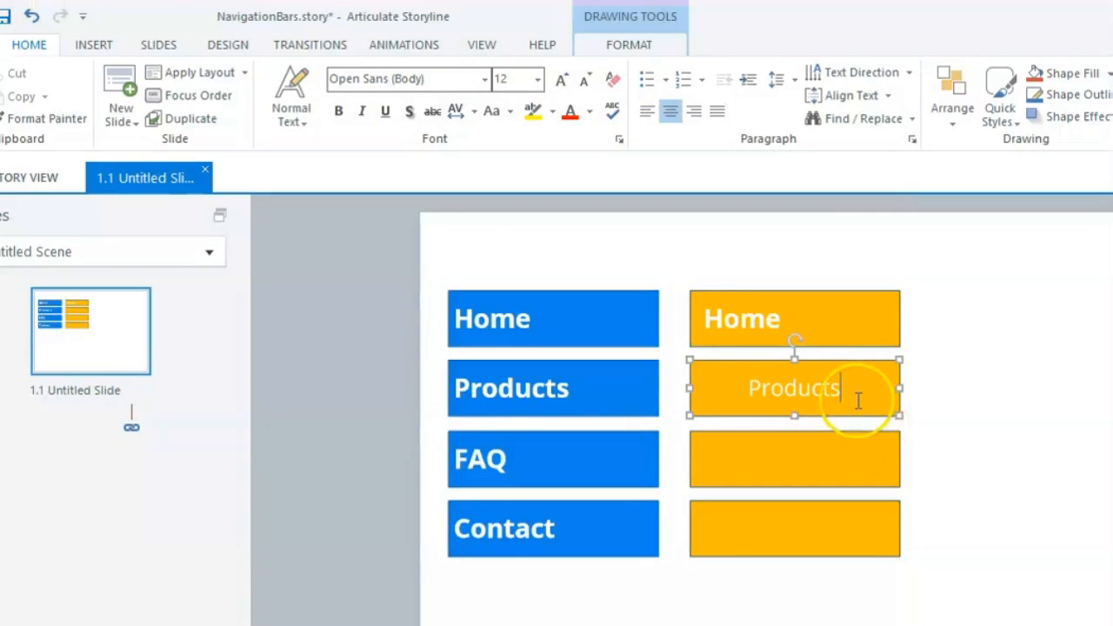
left_click_drag(855, 398, 688, 378)
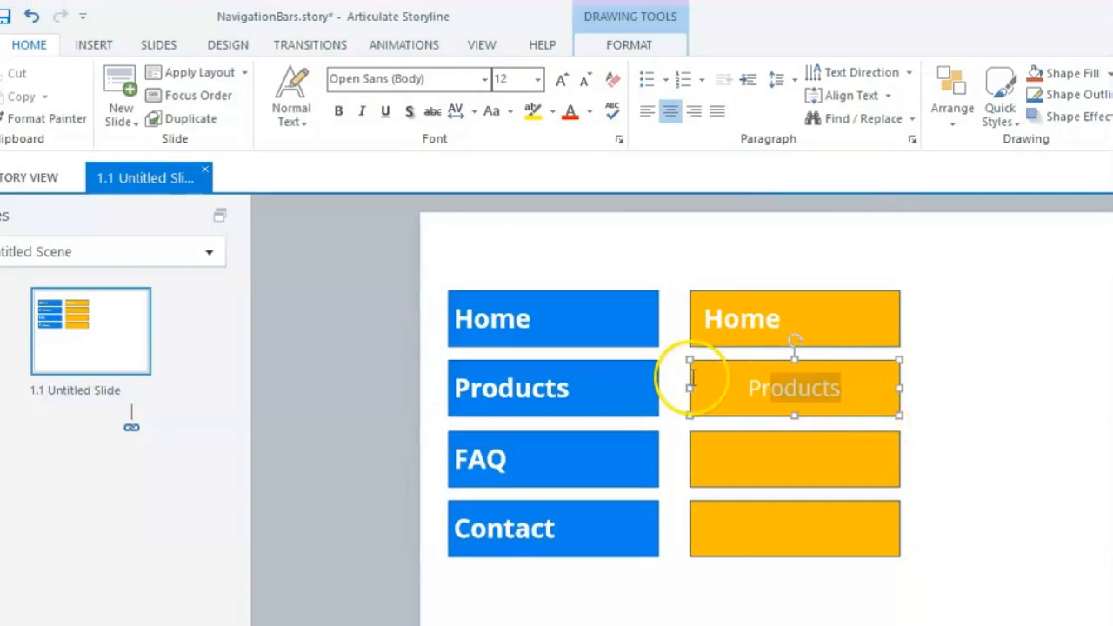
left_click(339, 111)
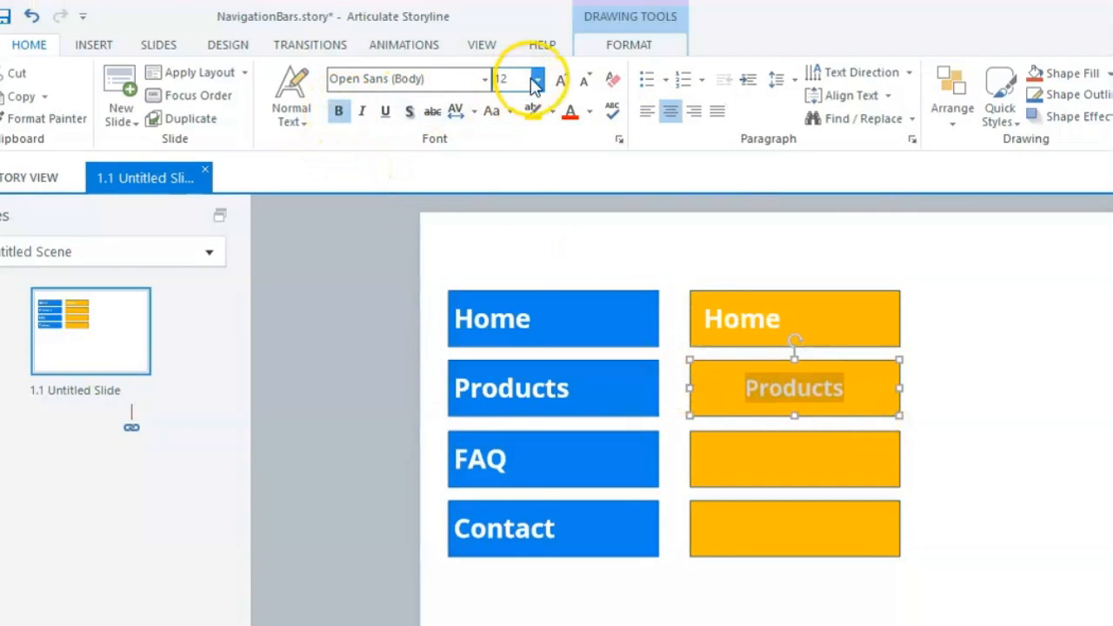
left_click(536, 79)
left_click(512, 214)
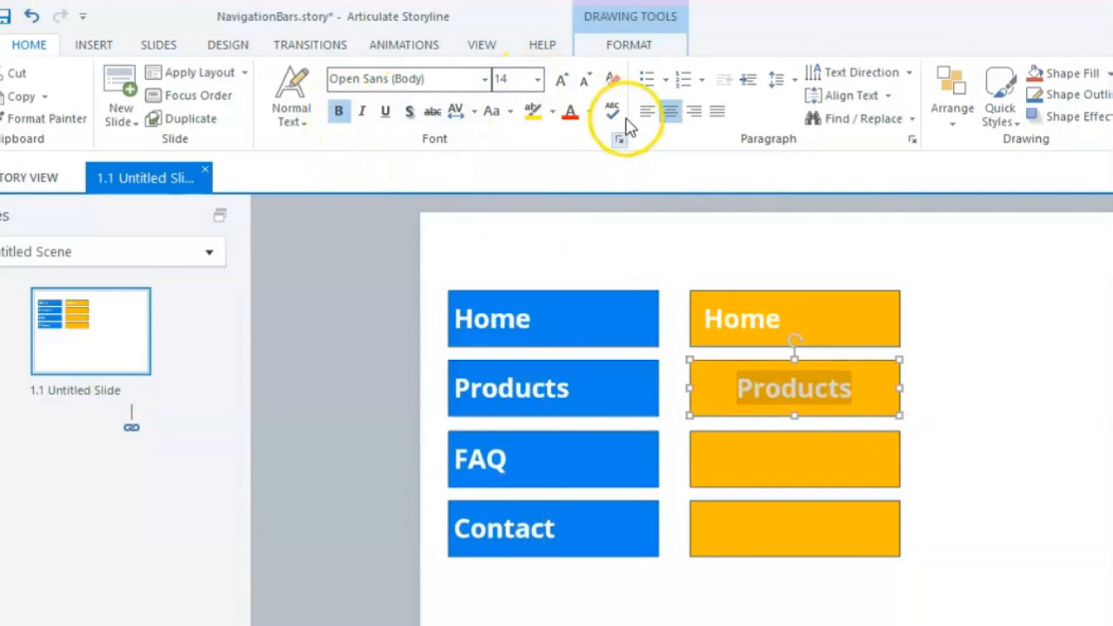
left_click(647, 112)
left_click(964, 387)
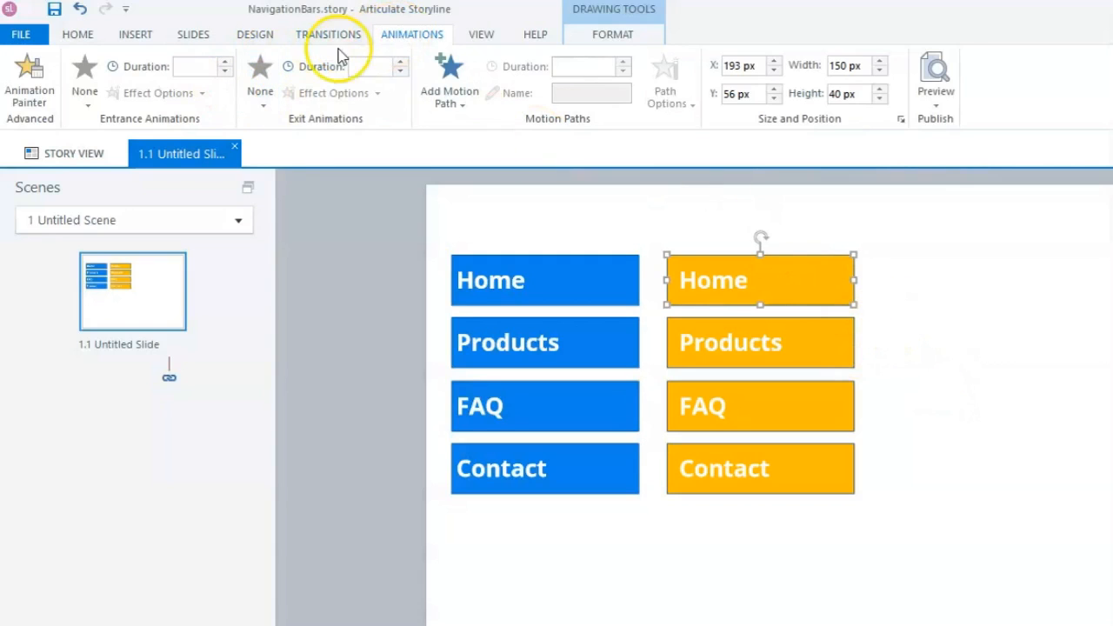
Apply a Fade entrance animation to the orange Home rectangle and a Spin entrance animation to the orange Products rectangle
left_click(85, 87)
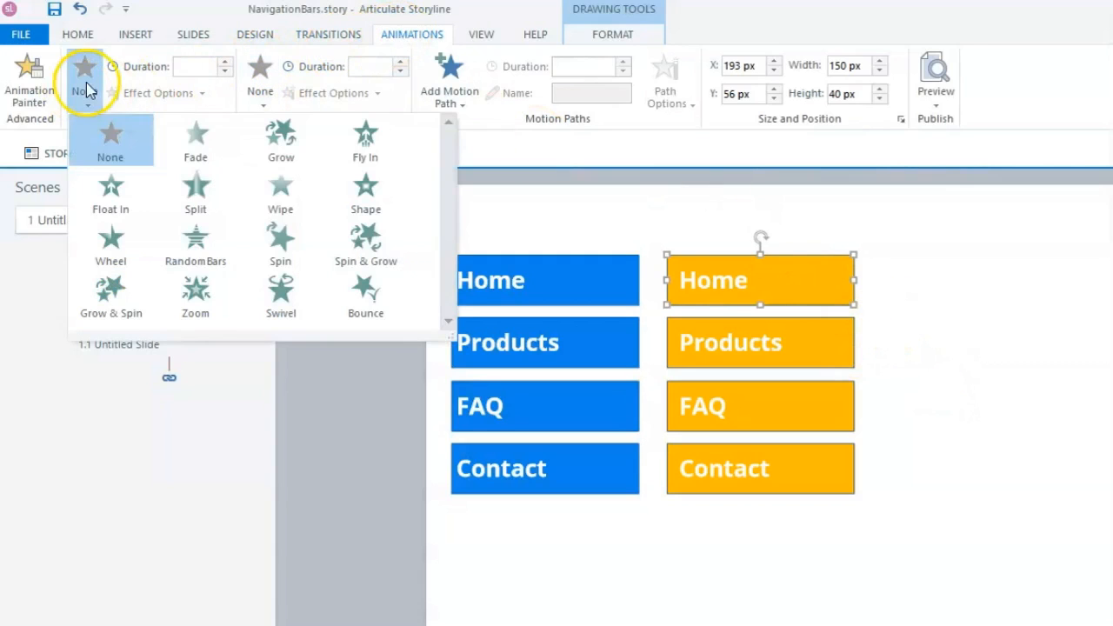
left_click(198, 144)
left_click(848, 344)
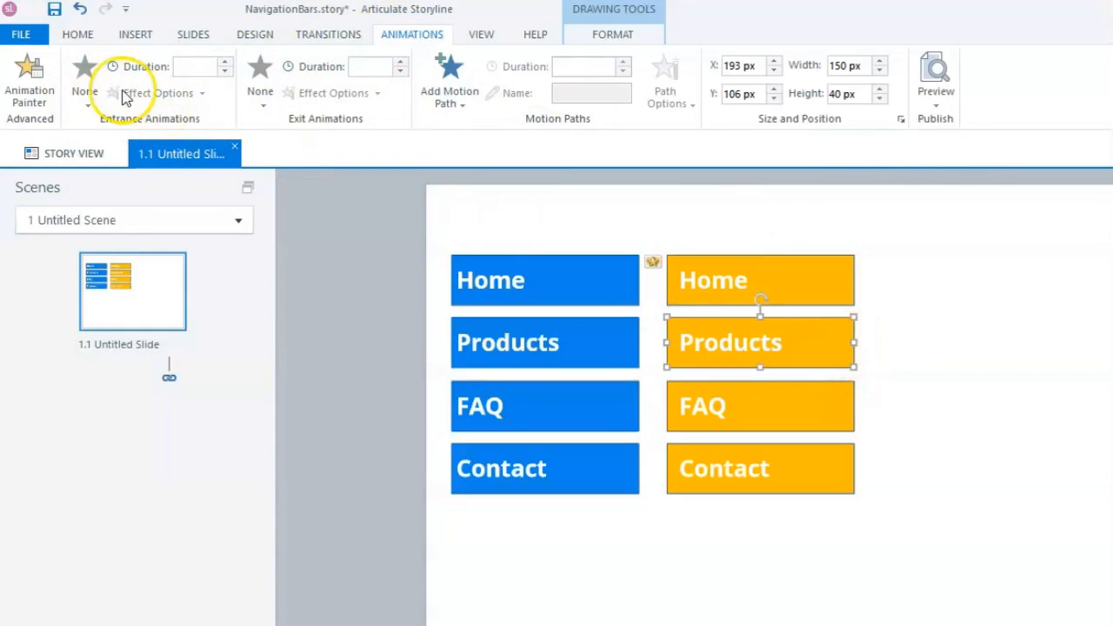
left_click(86, 87)
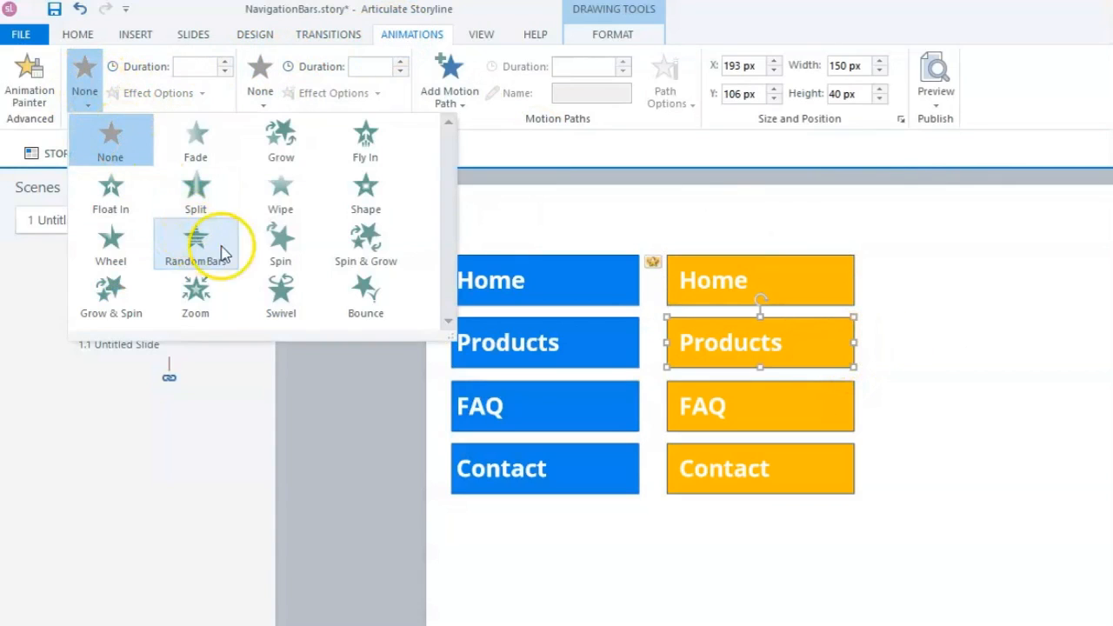
left_click(280, 245)
Apply a Zoom entrance animation to the orange FAQ rectangle and a Wheel entrance animation to the orange Contact rectangle
left_click(764, 386)
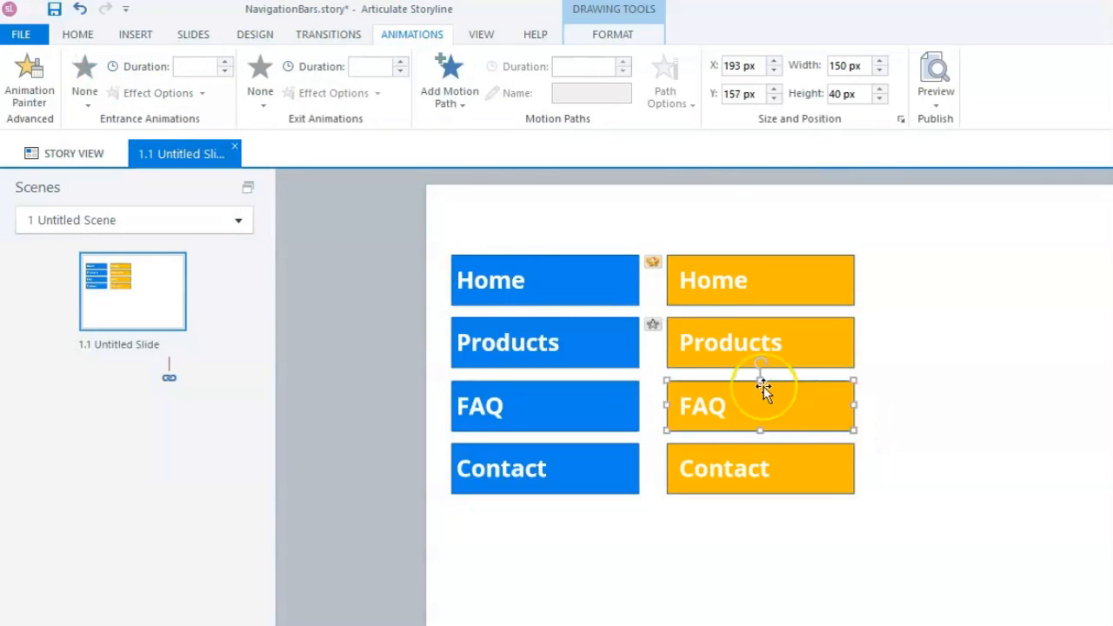
left_click(86, 79)
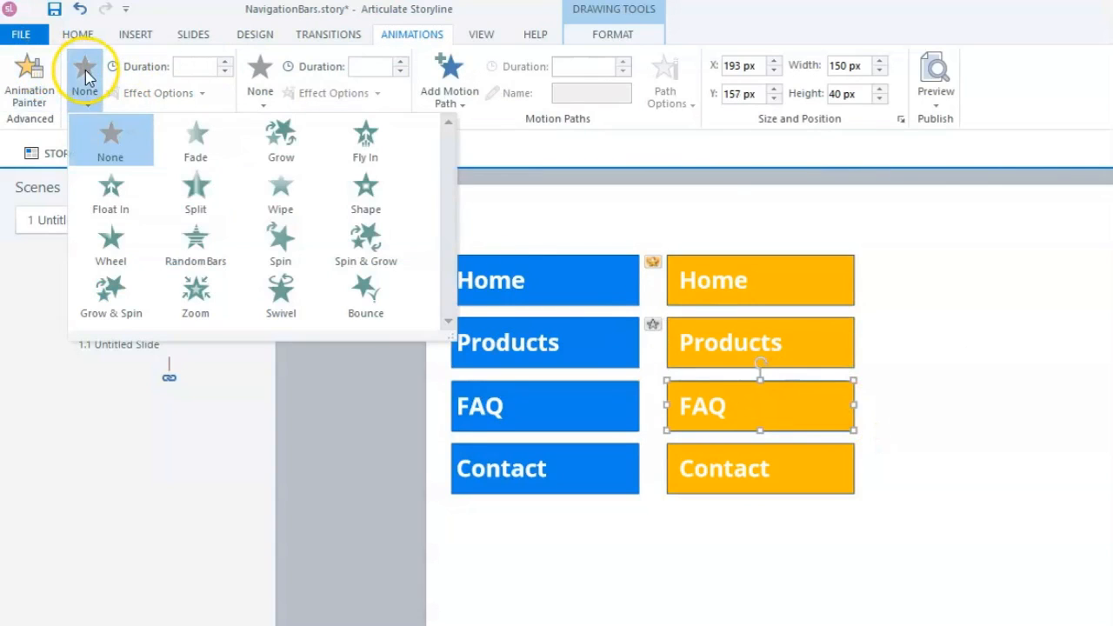
left_click(194, 291)
left_click(850, 476)
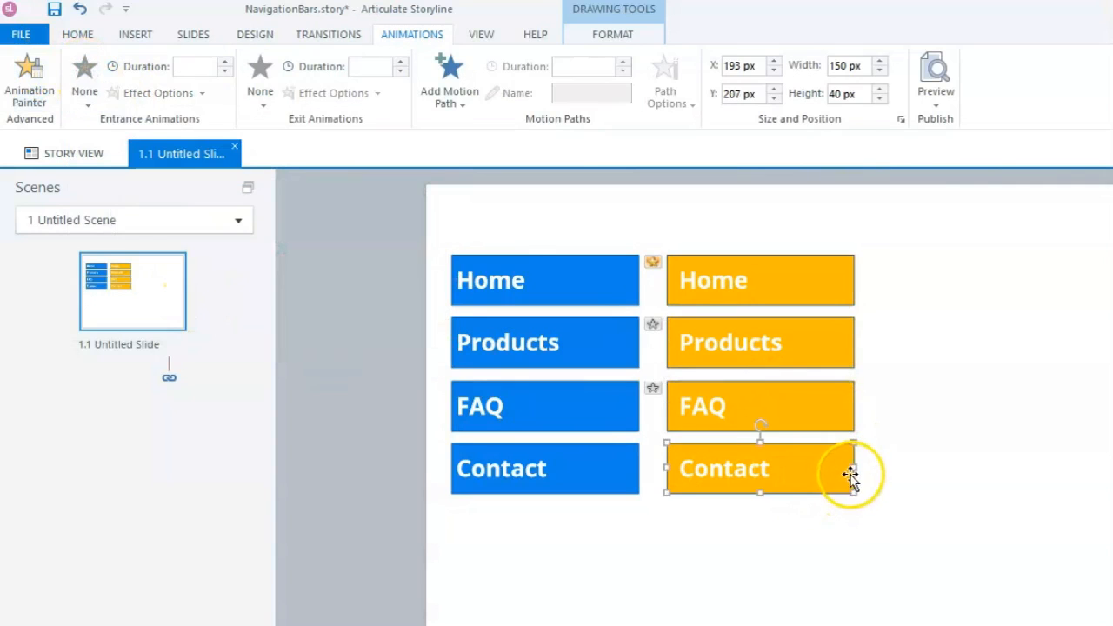
left_click(82, 75)
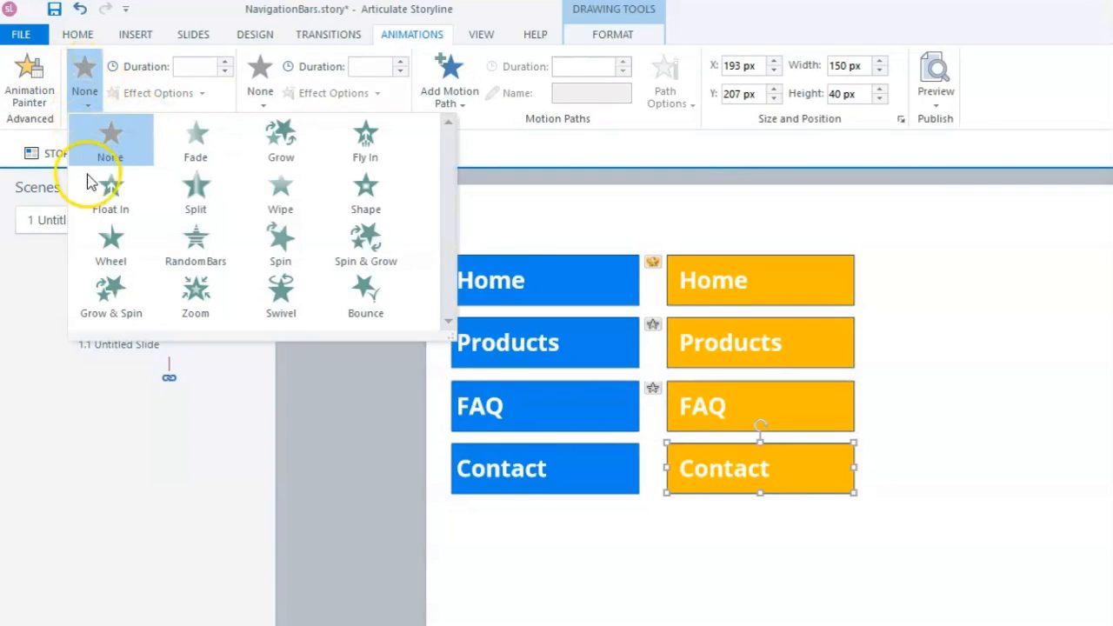
left_click(106, 241)
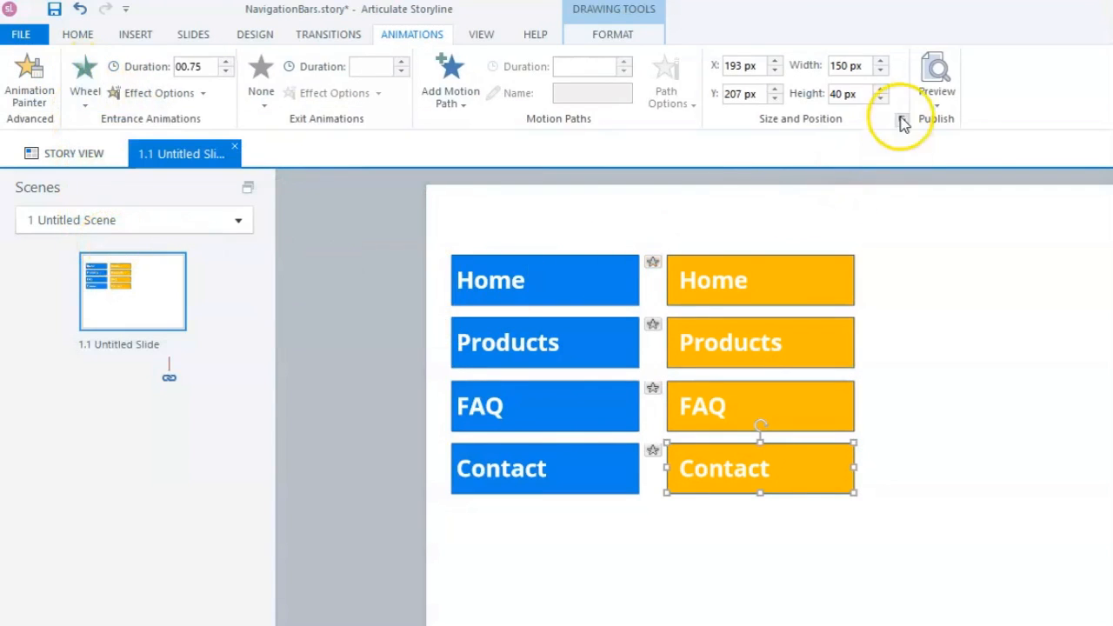
Preview the slide to check the orange rectangles' entrance animations, and return to editing with nothing selected
left_click(935, 83)
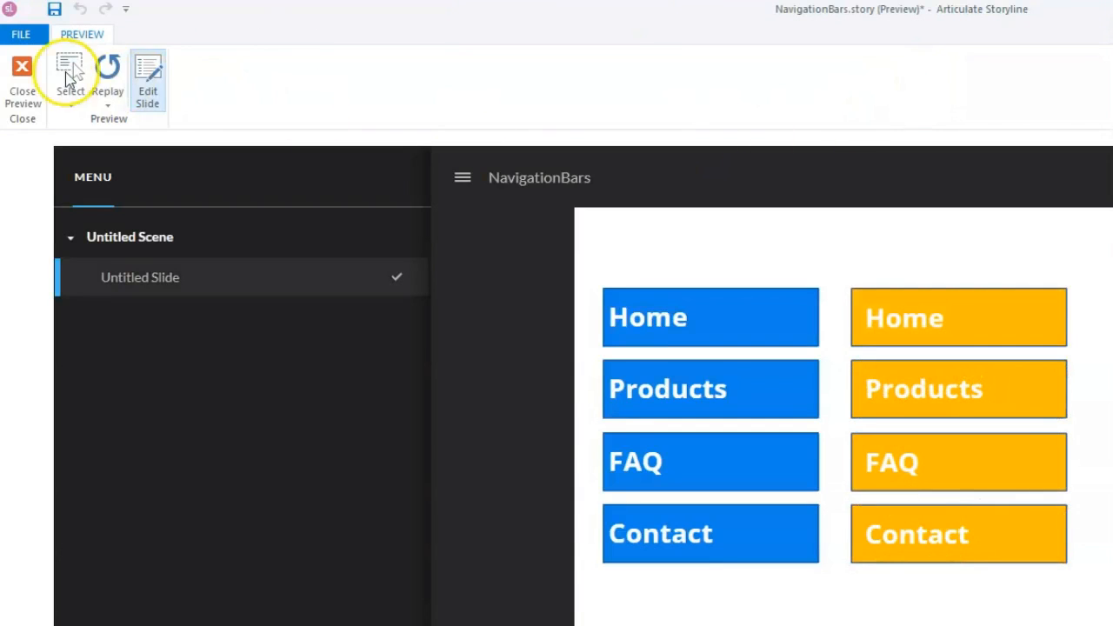
left_click(23, 73)
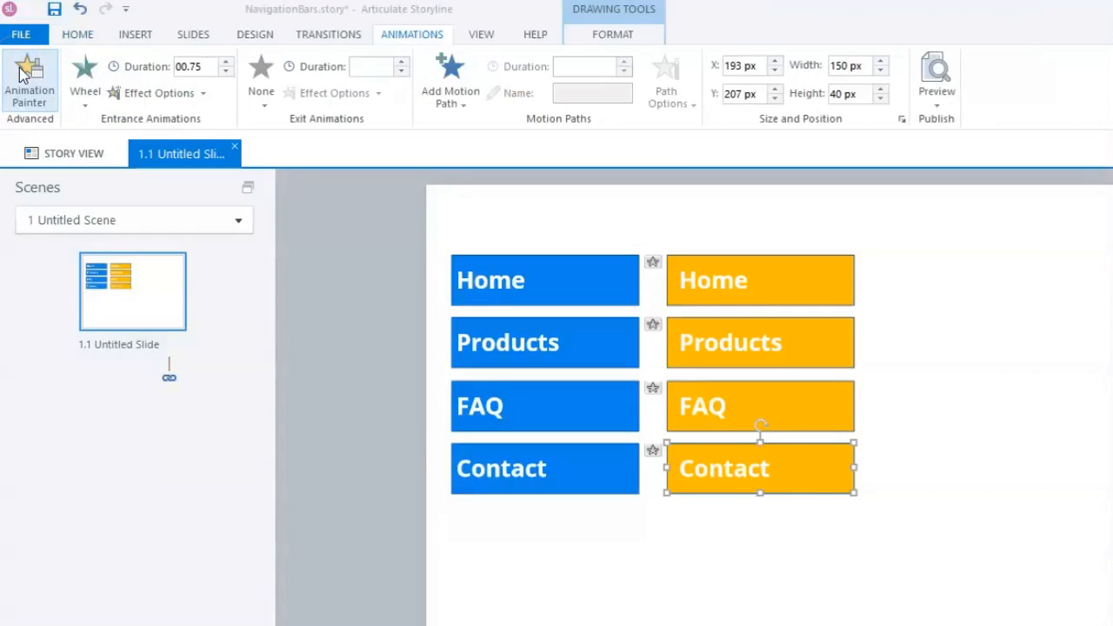
left_click(874, 311)
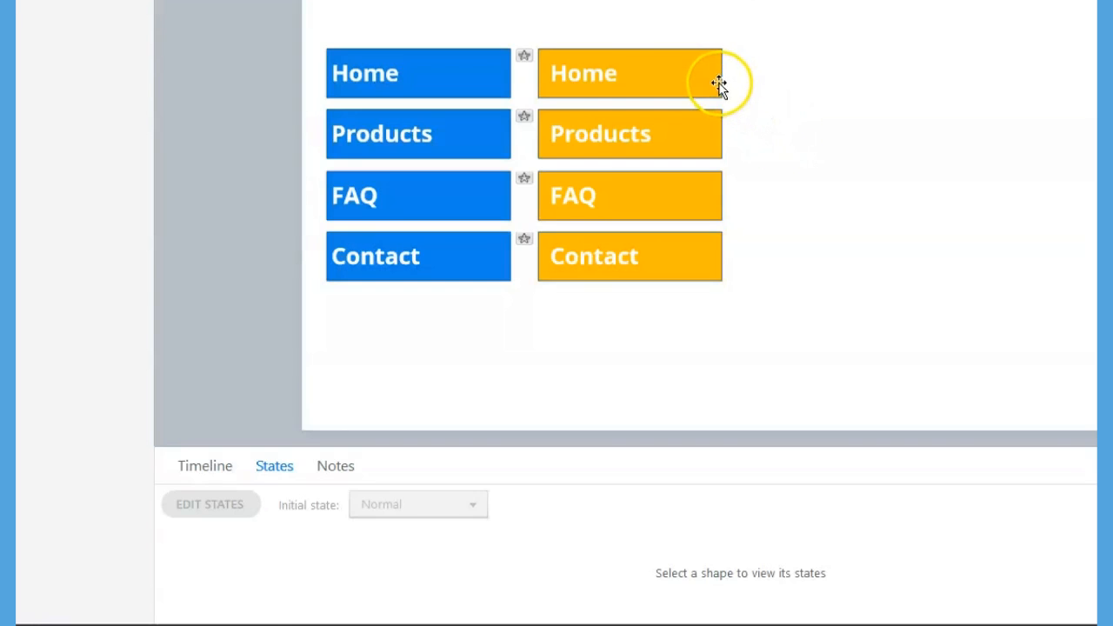
Replace the shape in the blue Home button's Hover state with a copy of the orange Home rectangle, aligned to the button's position
left_click(719, 84)
right_click(720, 82)
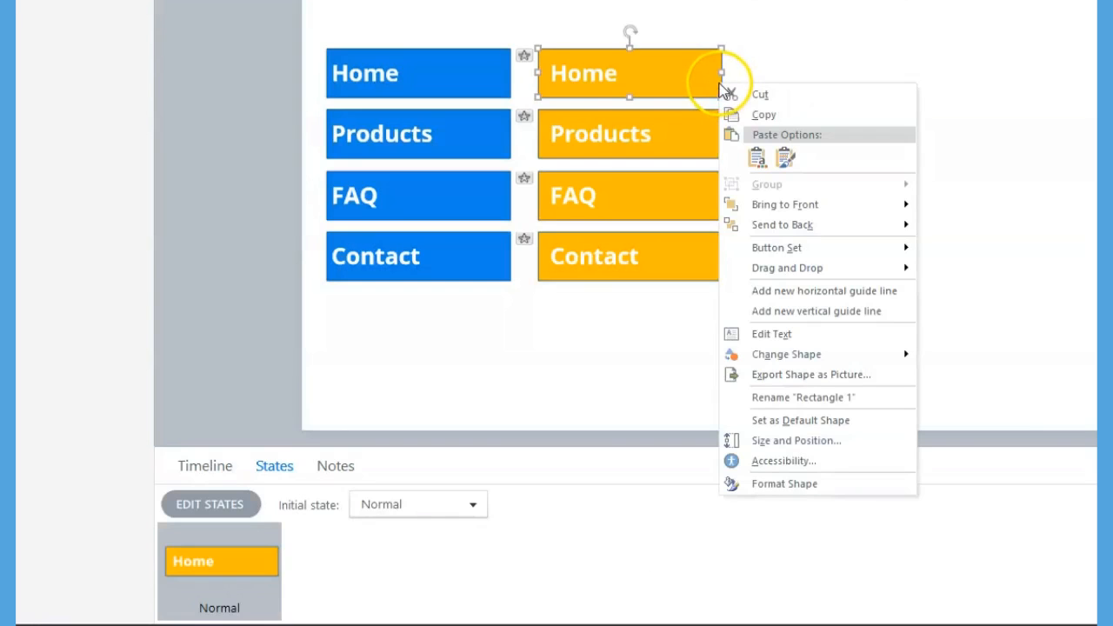
left_click(762, 119)
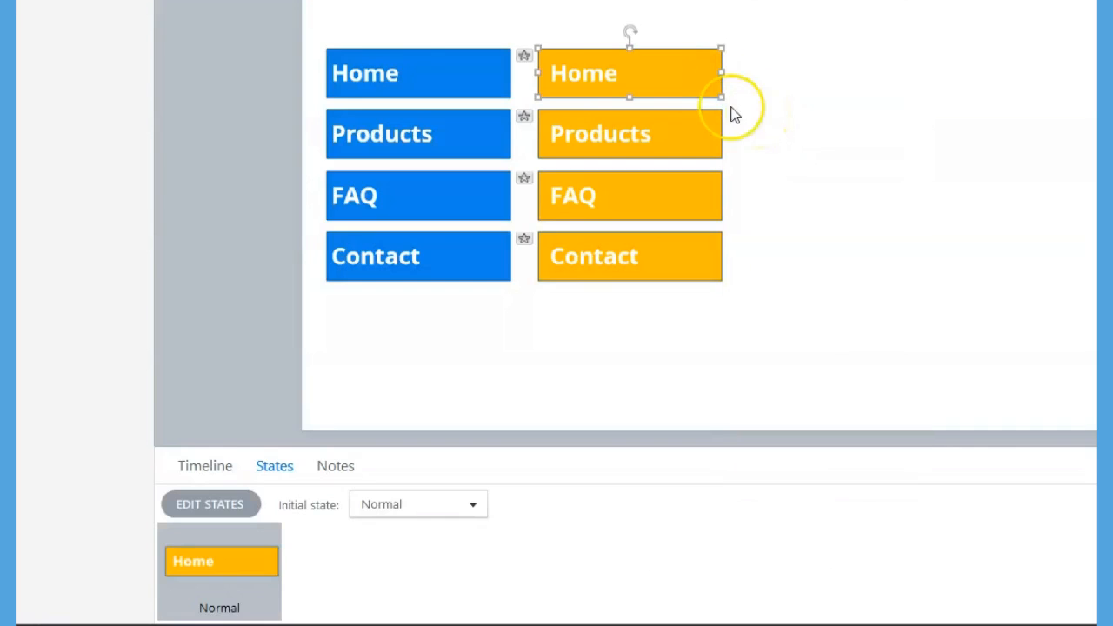
left_click(436, 48)
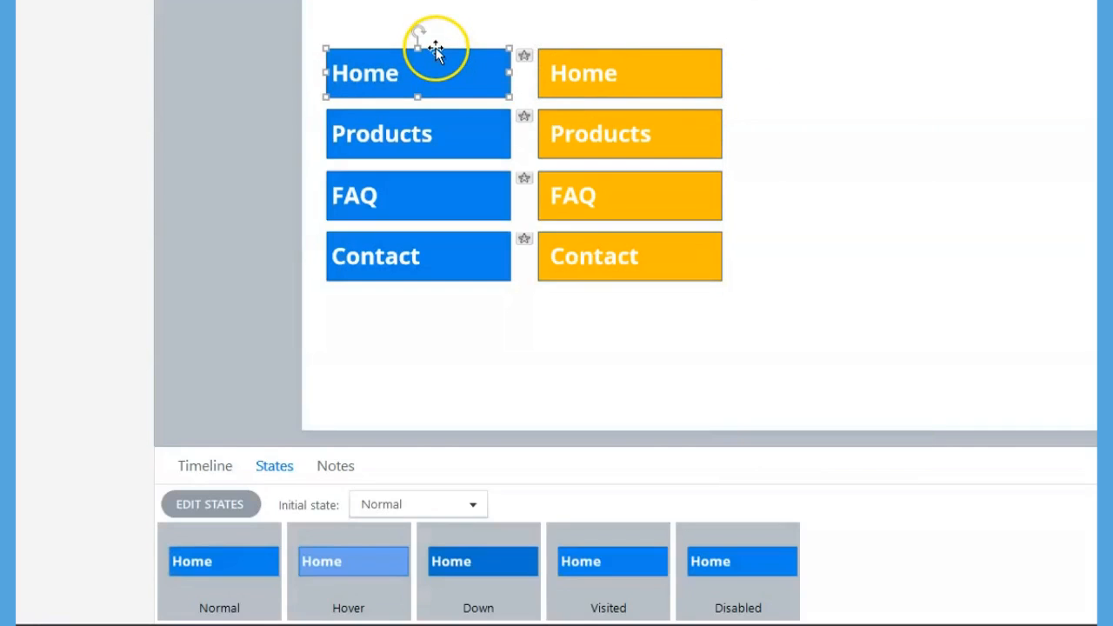
left_click(211, 506)
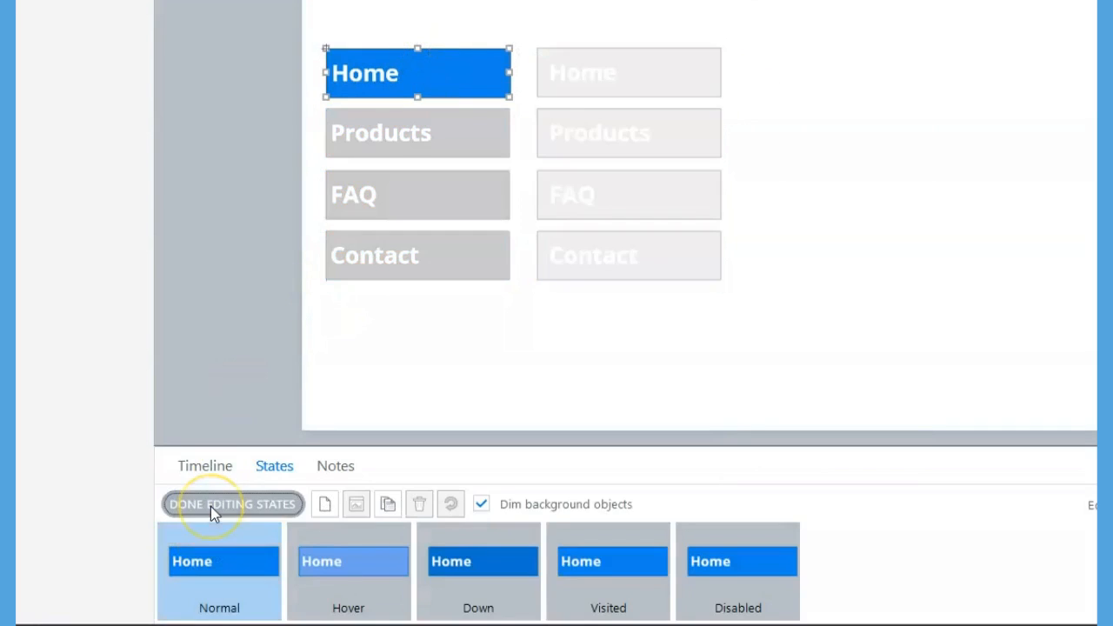
left_click(349, 547)
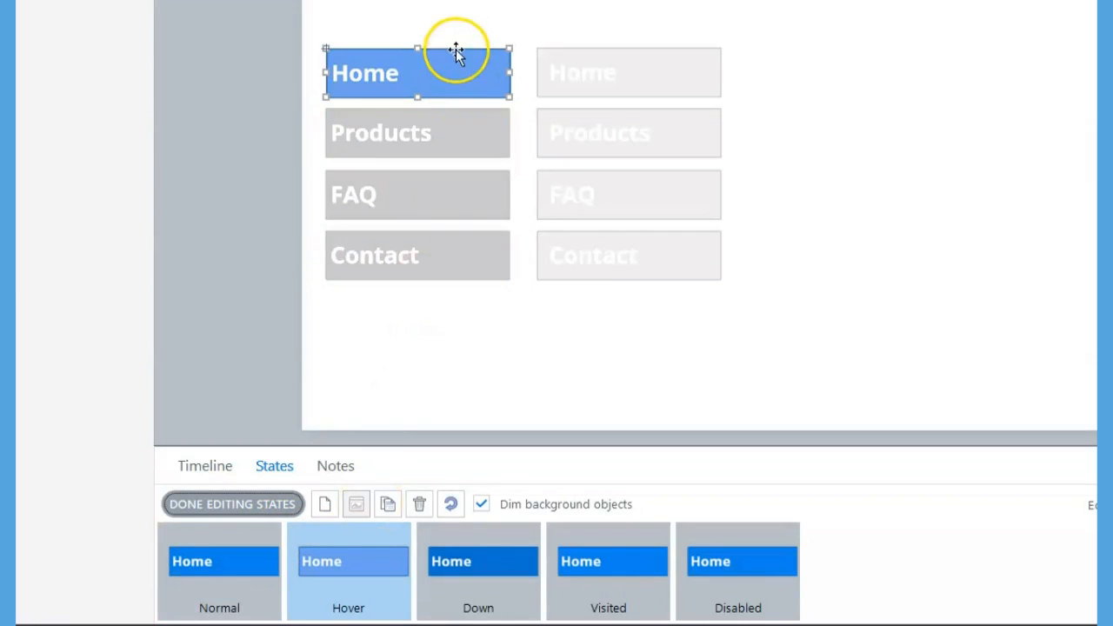
key("Delete")
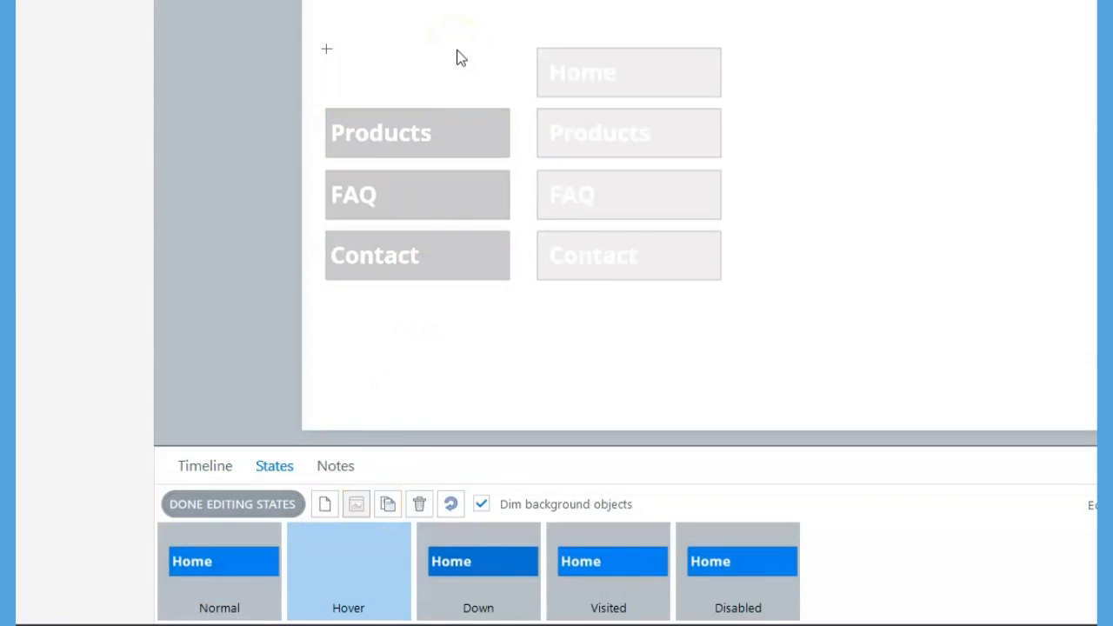
right_click(461, 59)
left_click(497, 129)
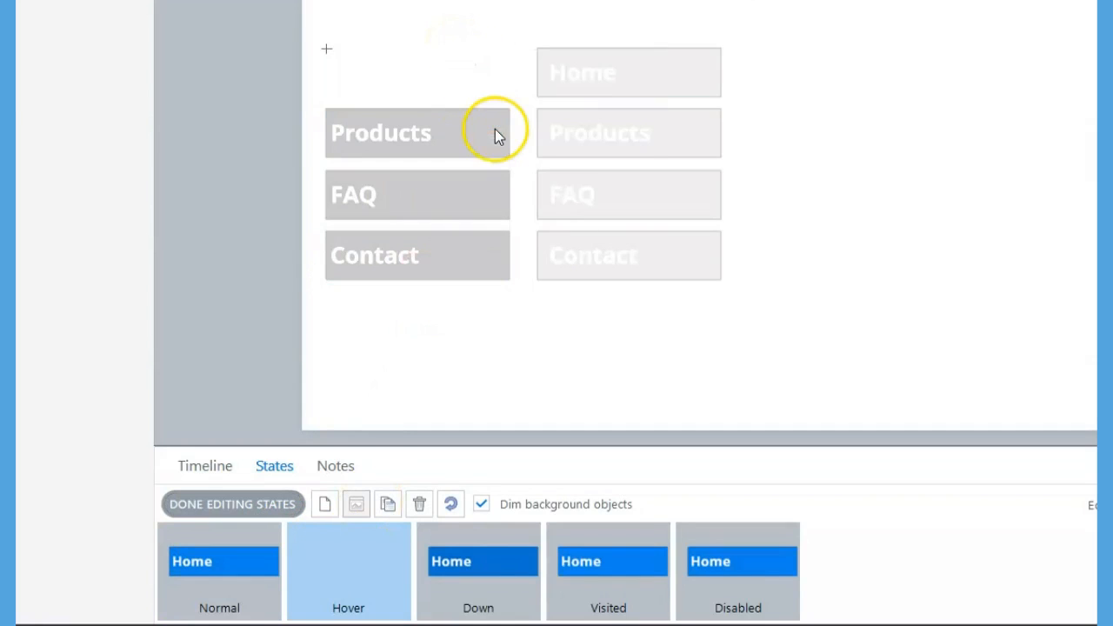
left_click(573, 52)
left_click_drag(576, 51, 367, 49)
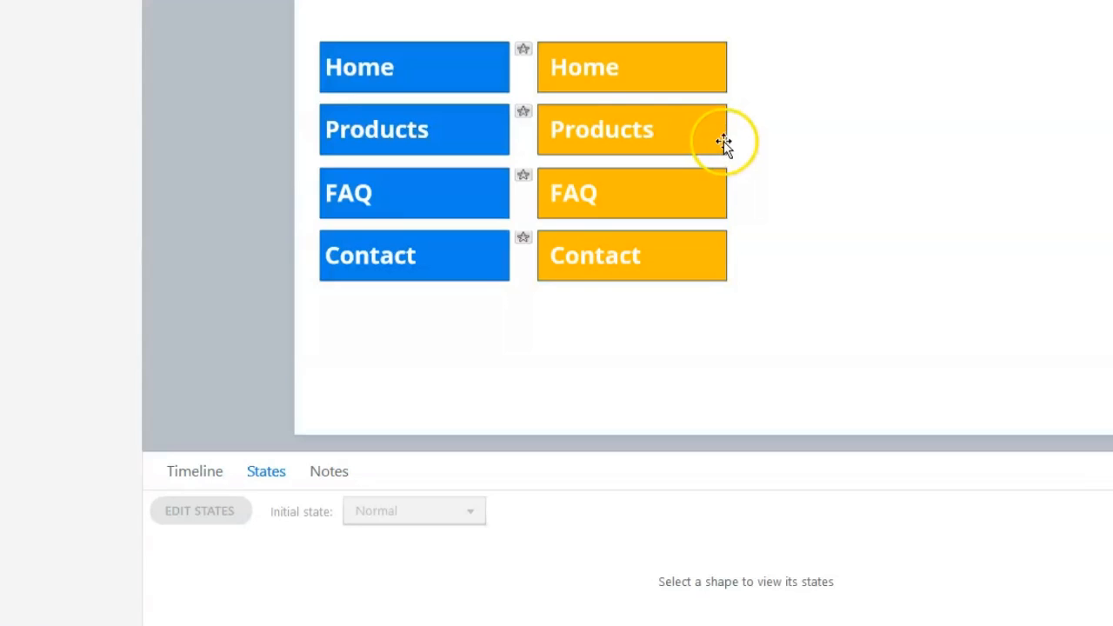
Replace the shape in the blue Products button's Hover state with a copy of the orange Products rectangle, aligned to the button, and finish editing states
left_click(724, 141)
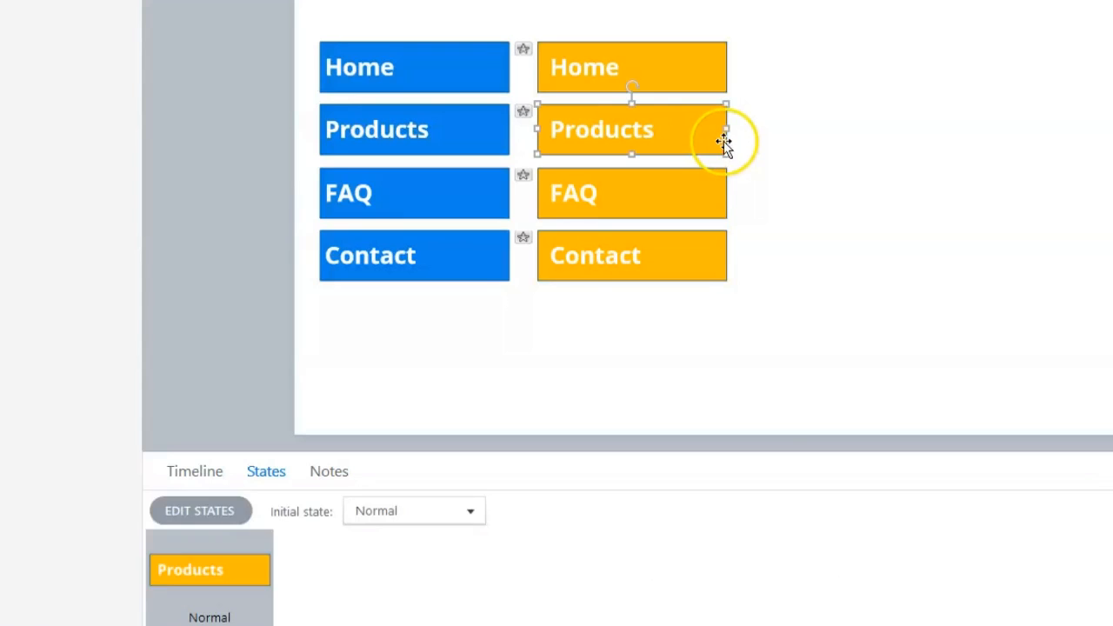
right_click(724, 141)
left_click(769, 174)
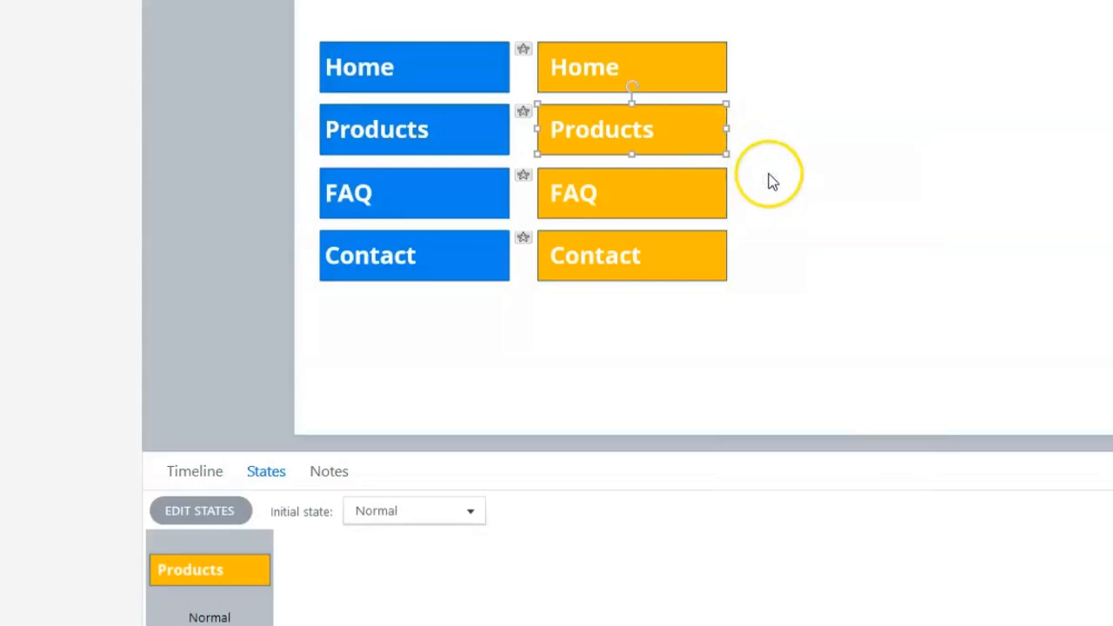
left_click(461, 113)
left_click(194, 510)
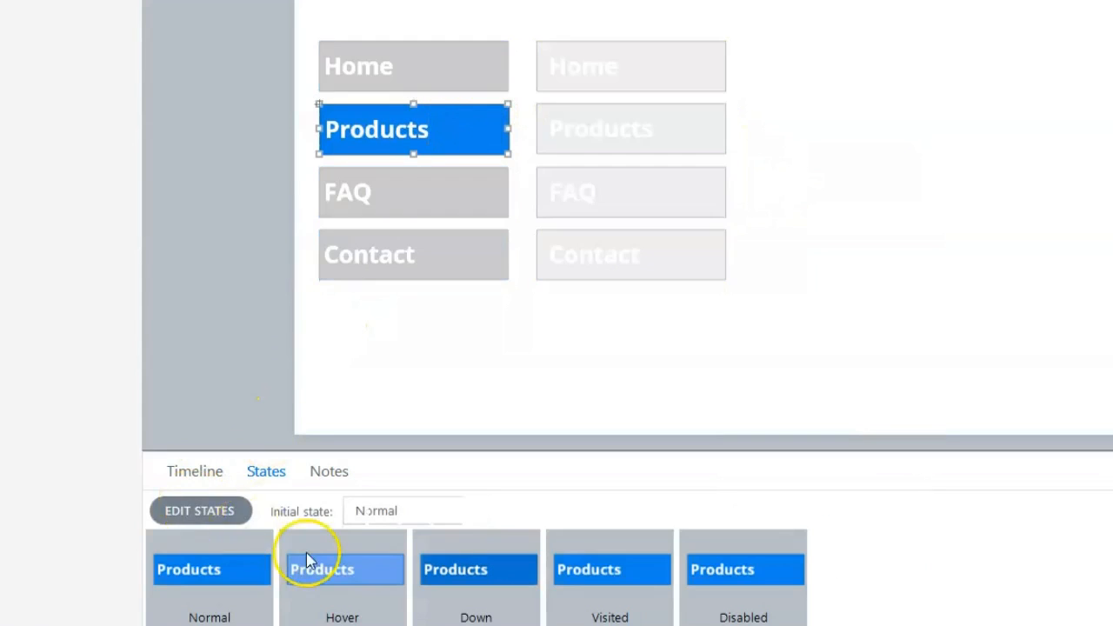
left_click(306, 557)
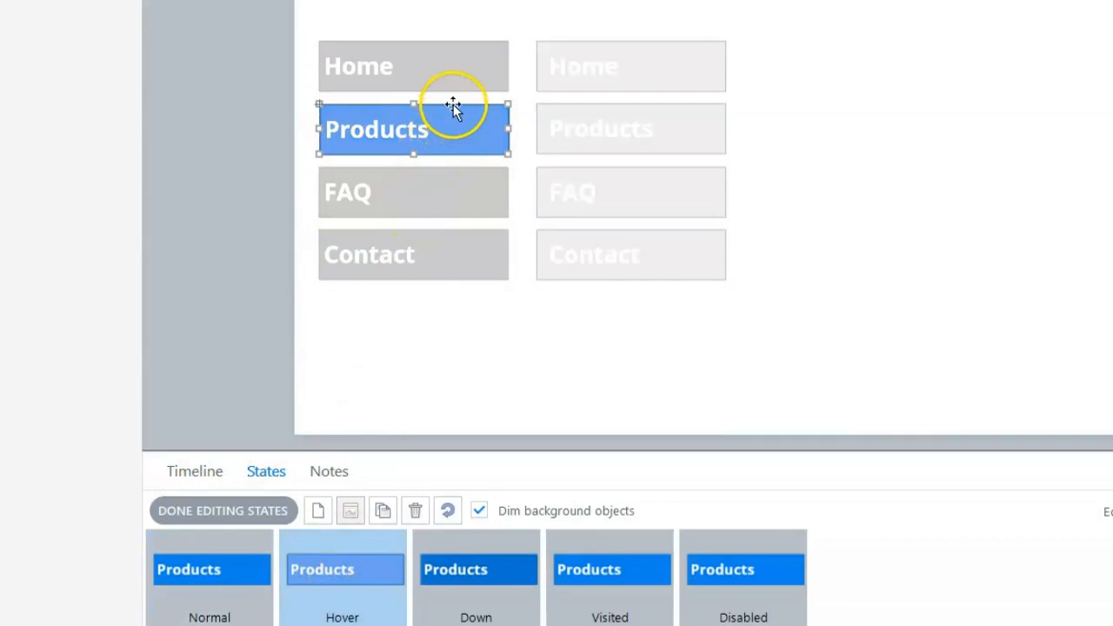
key("Delete")
right_click(515, 135)
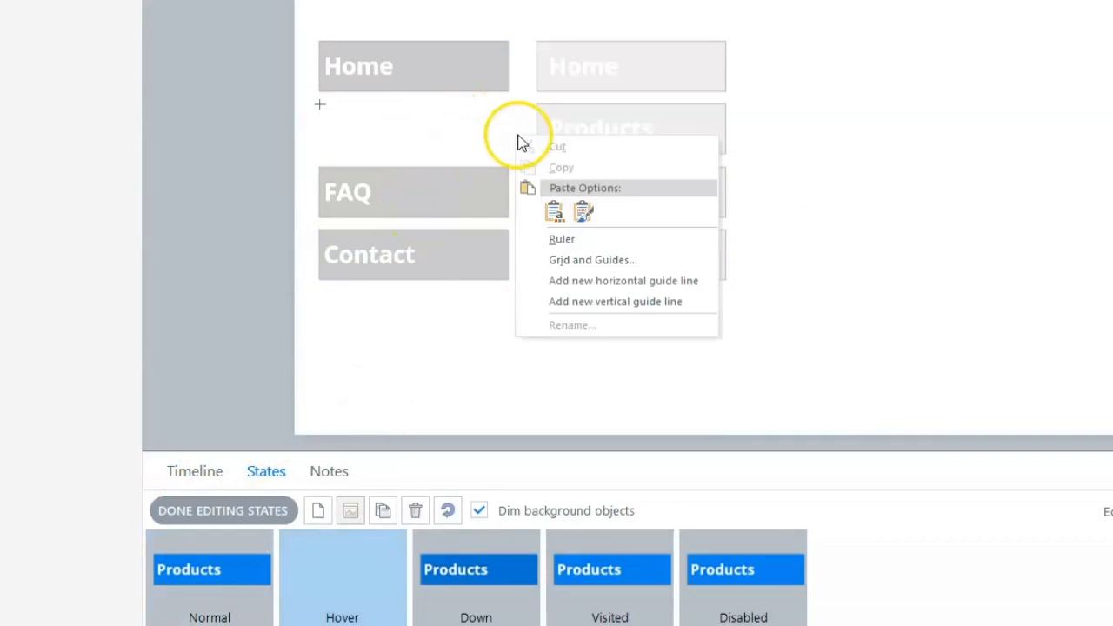
left_click(554, 209)
left_click_drag(564, 104, 360, 105)
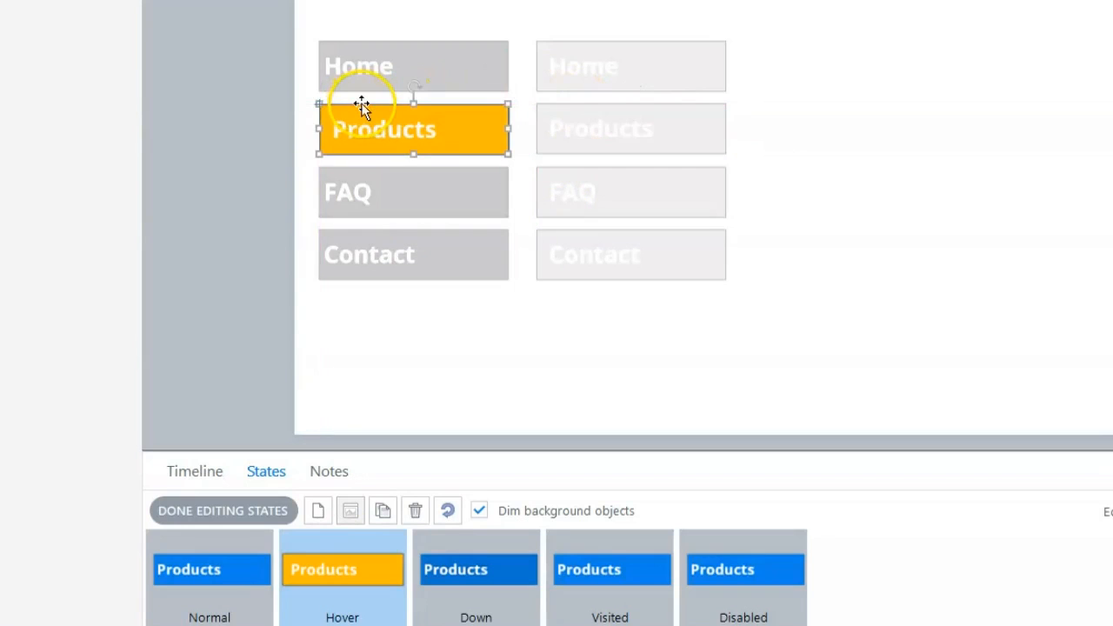
left_click(244, 519)
Replace the shape in the blue FAQ button's Hover state with a copy of the orange FAQ rectangle, aligned to the button's position
left_click(724, 188)
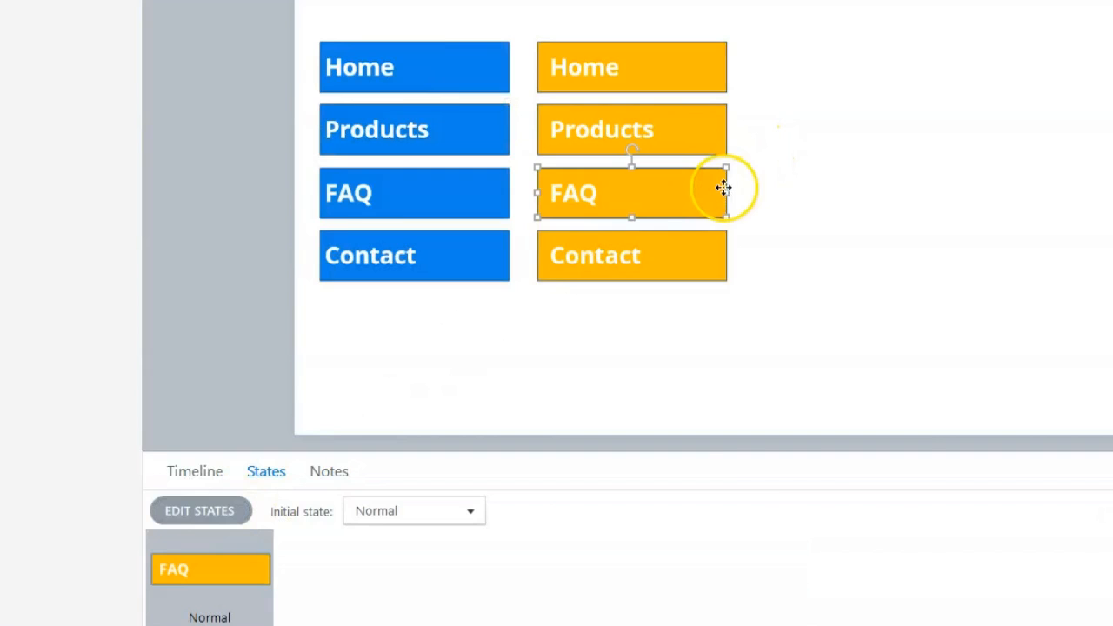
right_click(723, 188)
left_click(769, 220)
left_click(470, 193)
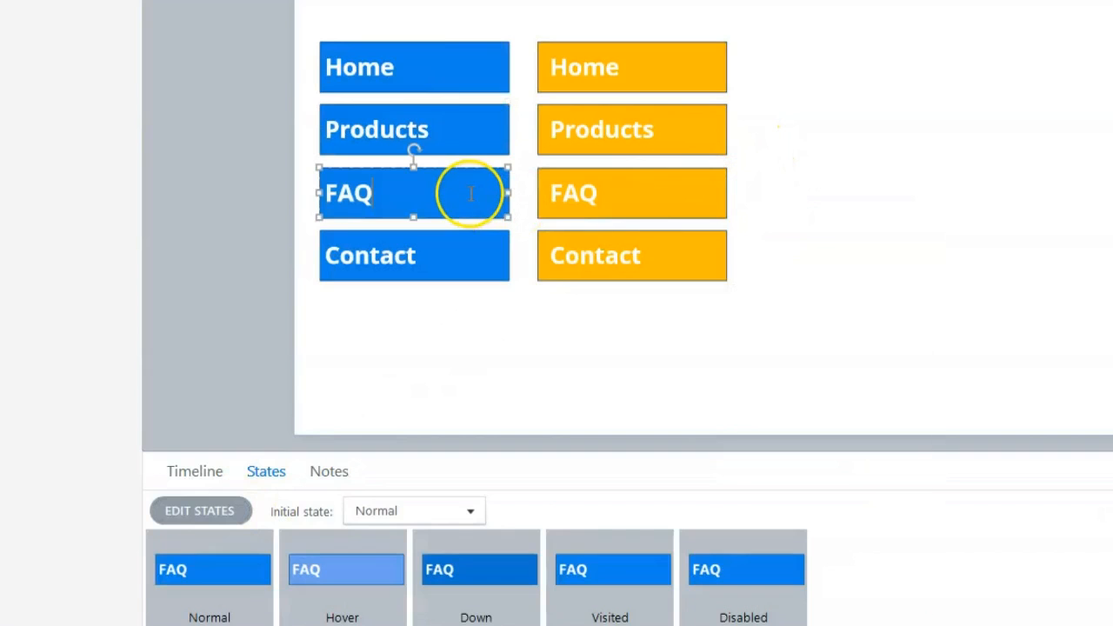
left_click(213, 511)
left_click(301, 557)
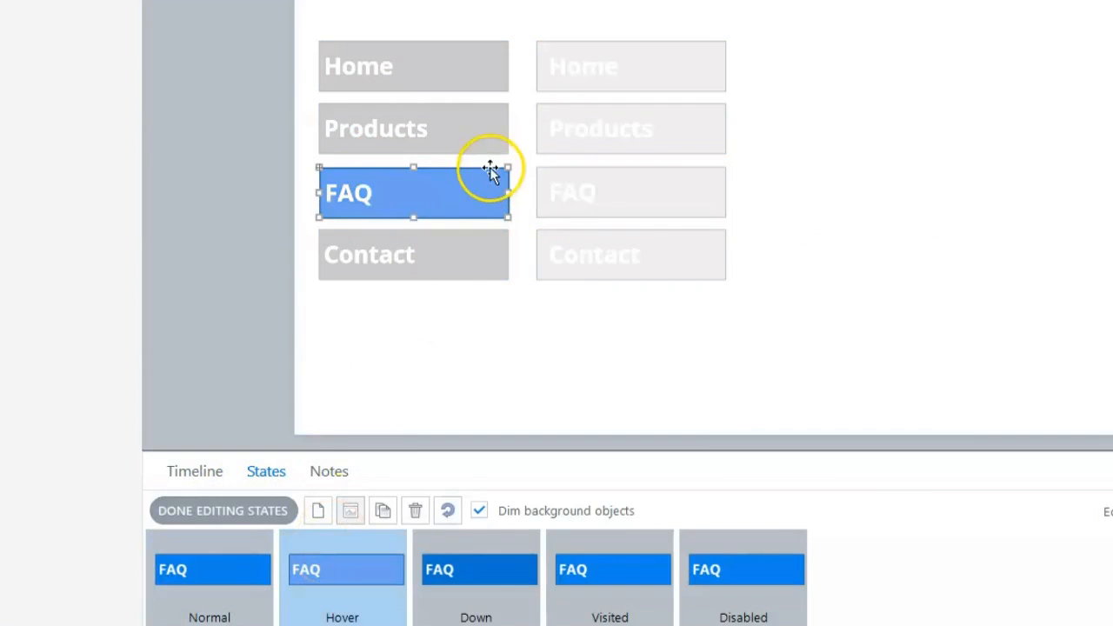
key("Delete")
right_click(481, 167)
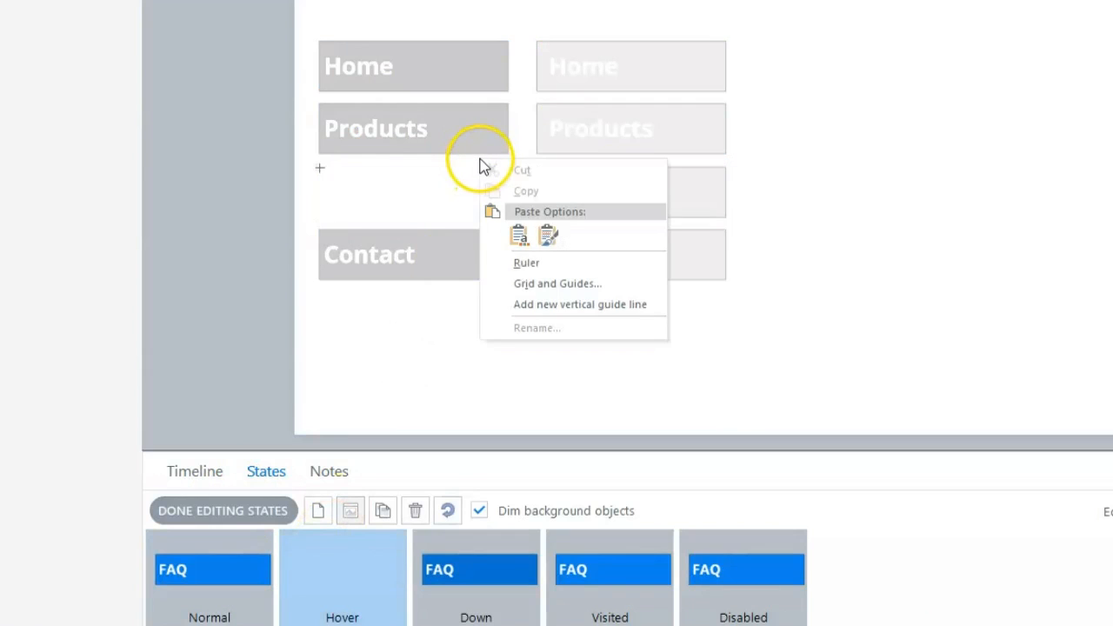
left_click(519, 233)
left_click_drag(580, 167, 369, 169)
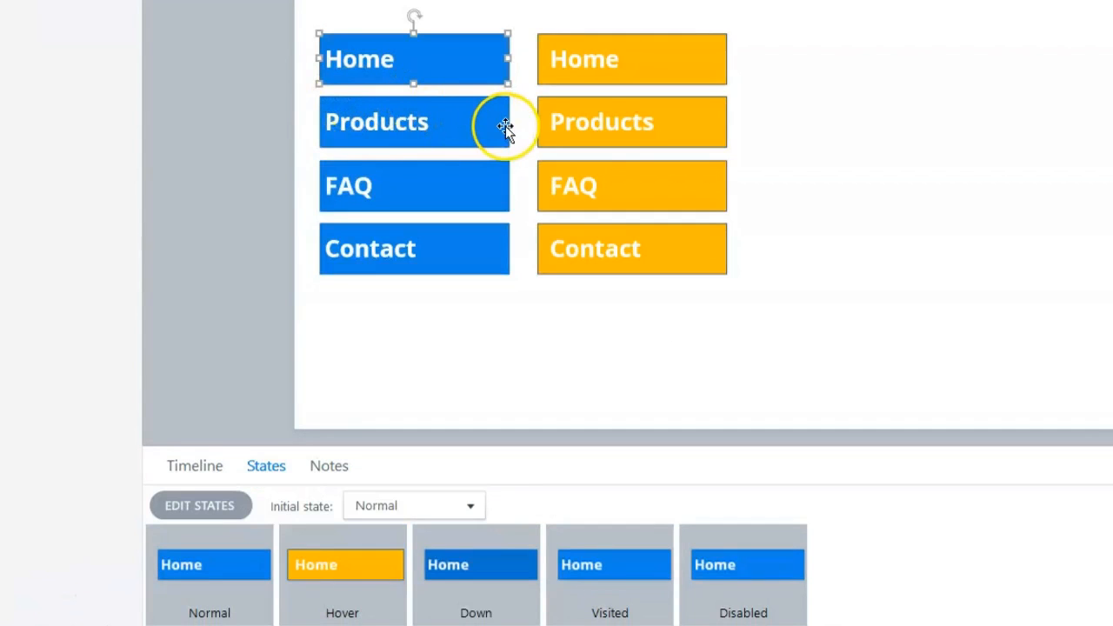
Check the states of the blue Products, FAQ and Contact buttons
left_click(505, 125)
left_click(507, 185)
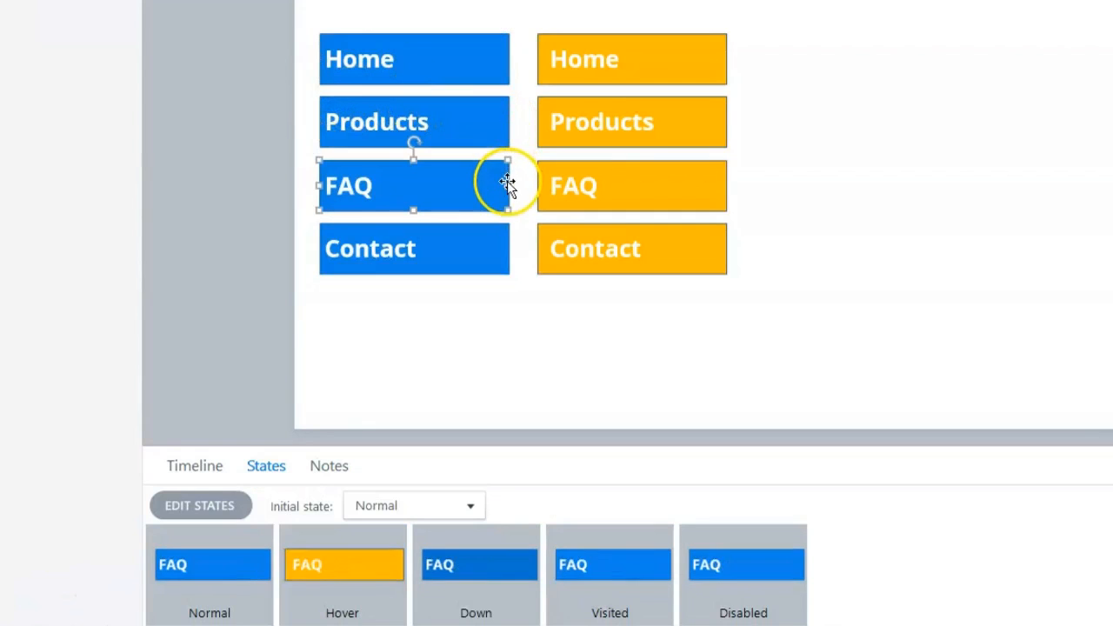
left_click(505, 240)
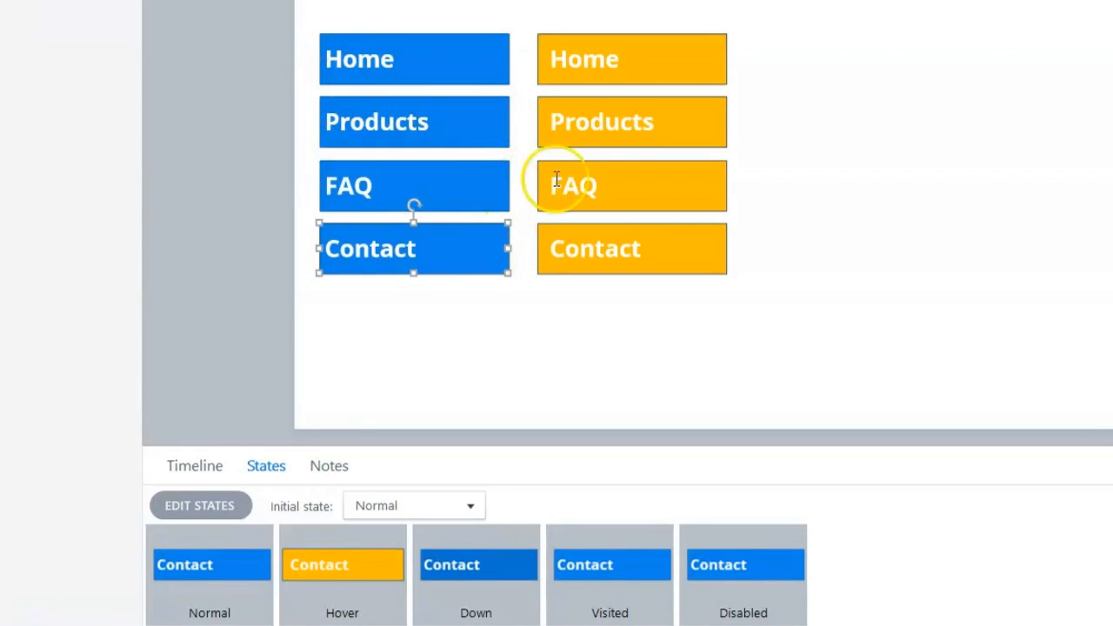
key("F4")
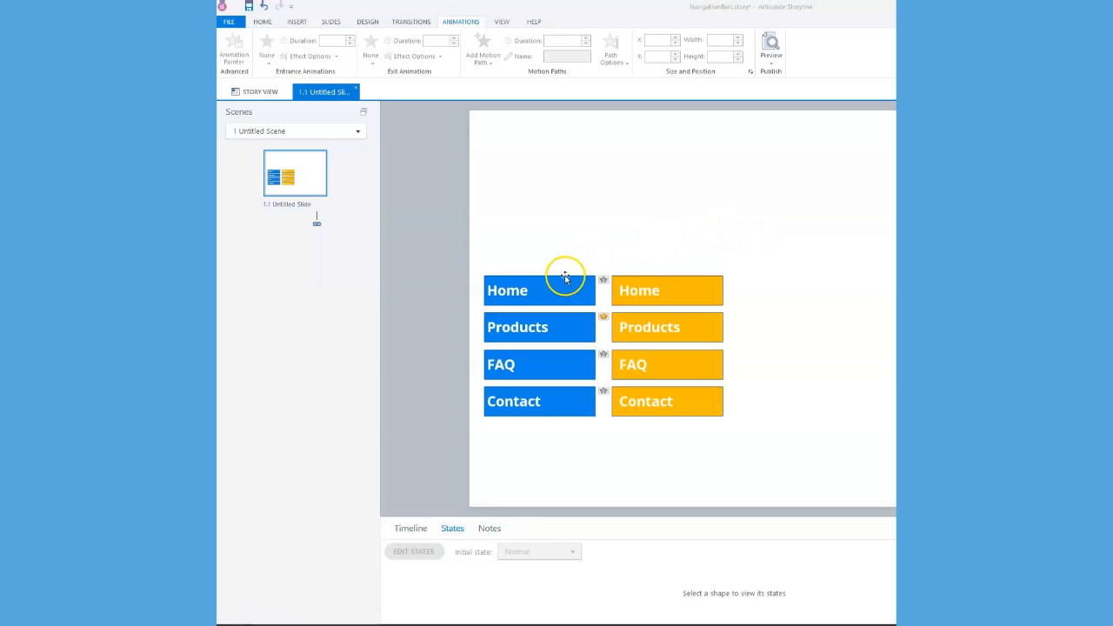
In the Home button's Hover state, set the orange rectangle's Fade entrance to a 00.25 duration and the From Bottom-Left direction
left_click(566, 278)
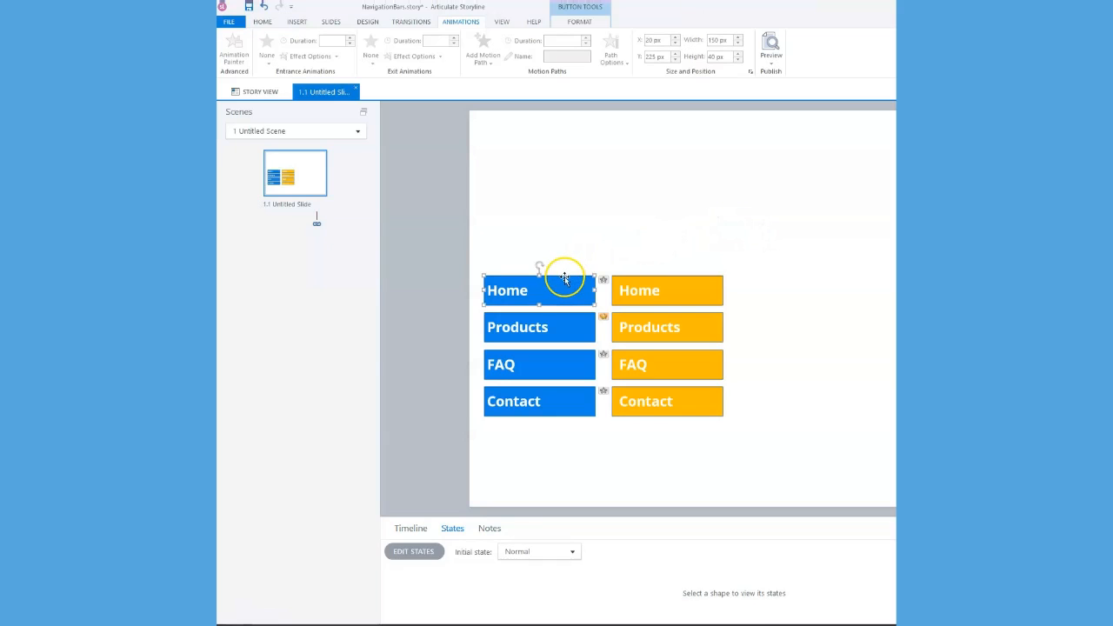
left_click(416, 553)
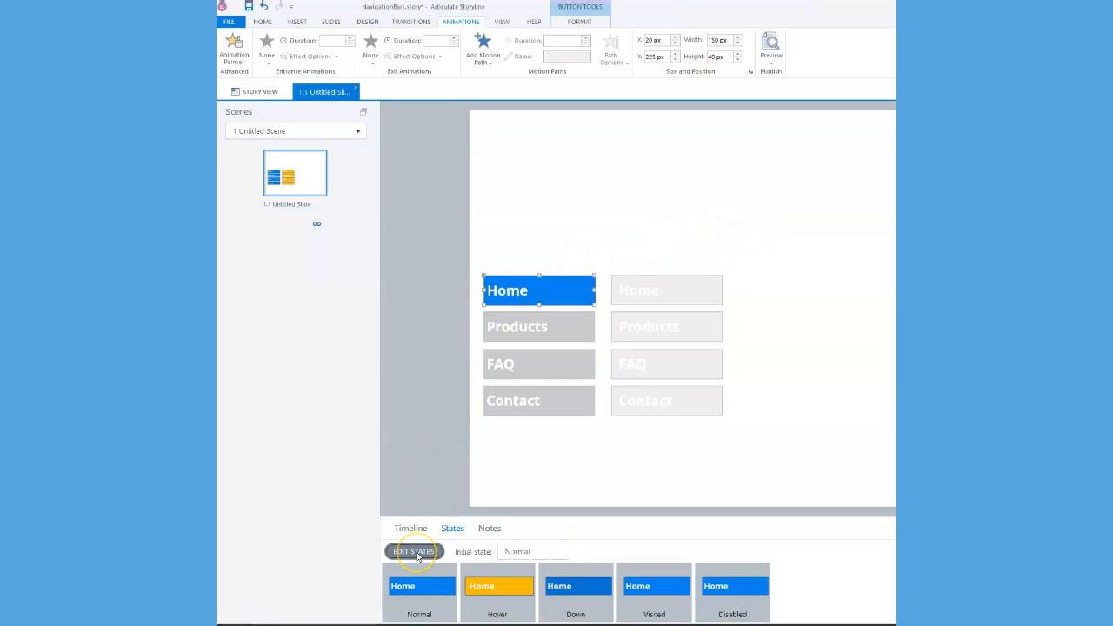
left_click(506, 582)
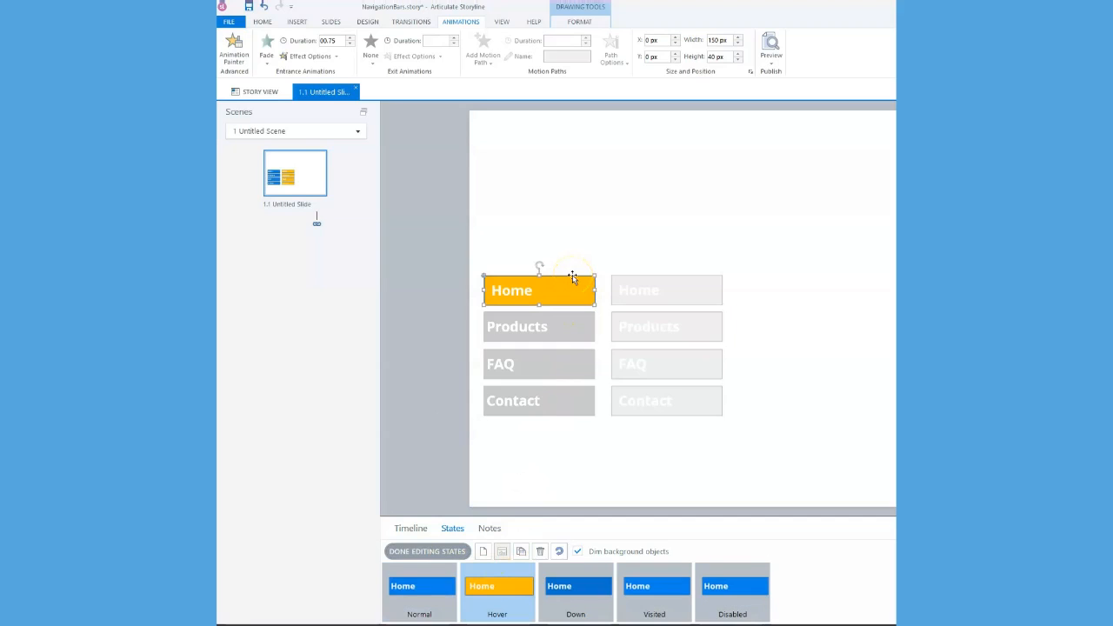
left_click(268, 62)
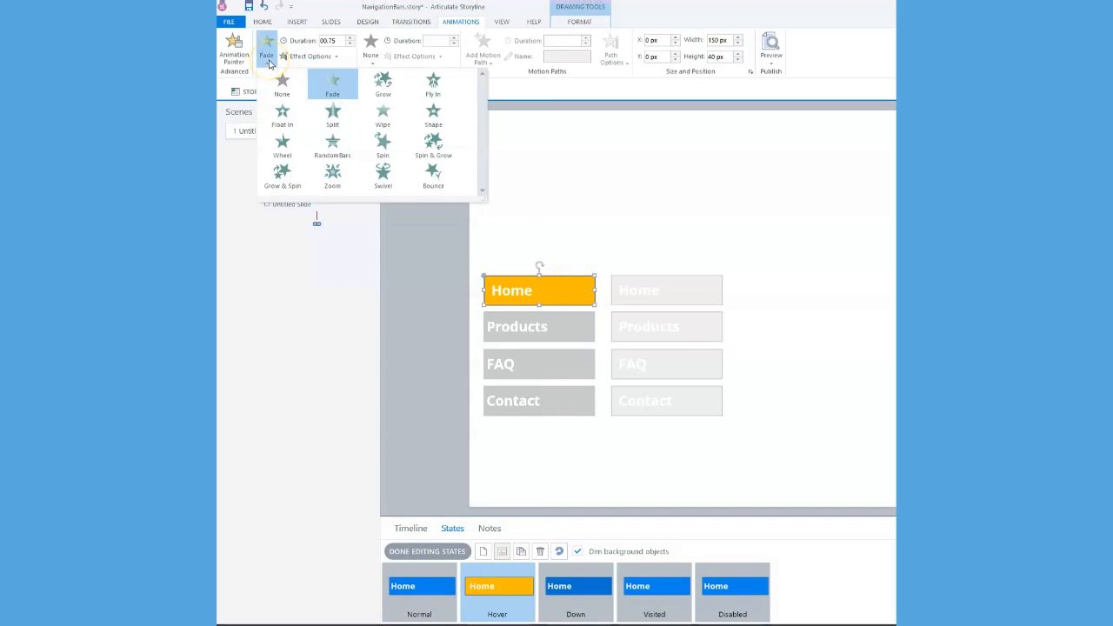
left_click(269, 63)
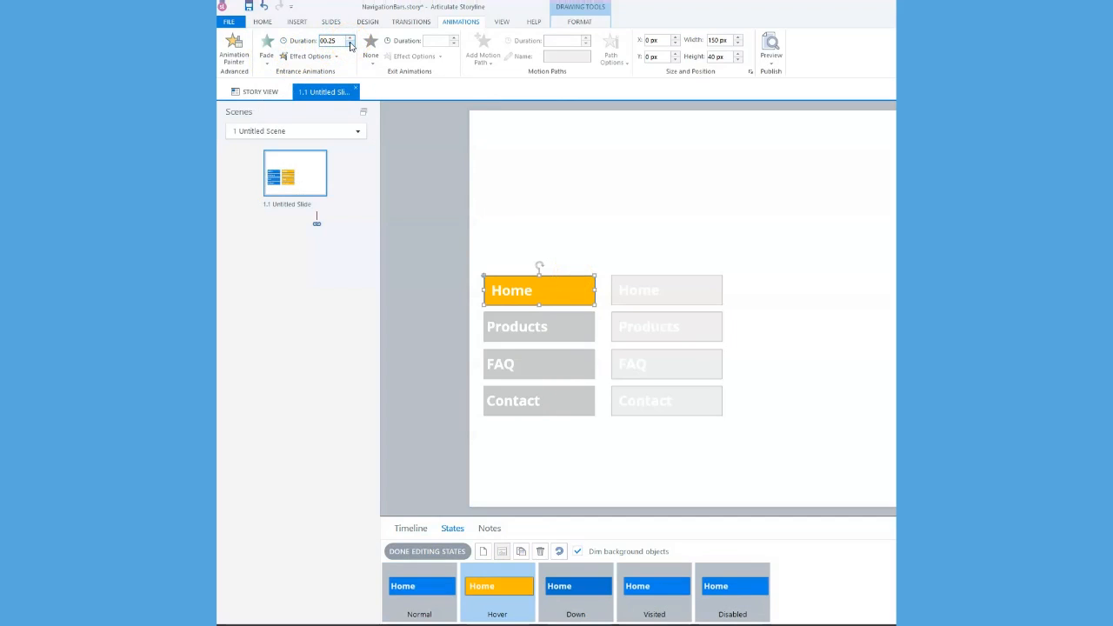
left_click(338, 57)
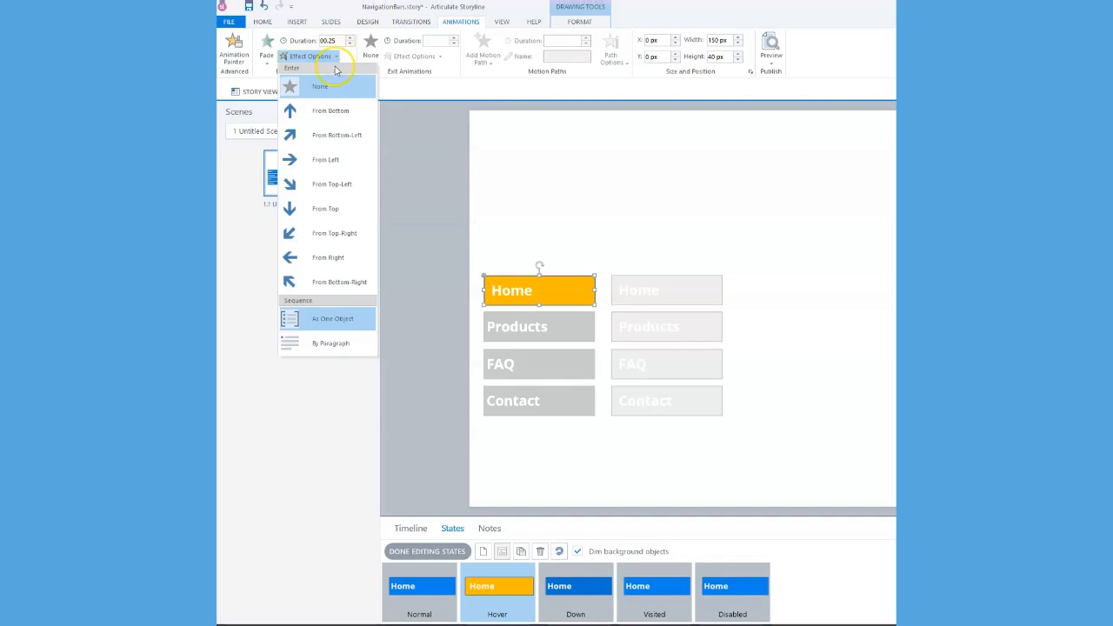
left_click(335, 135)
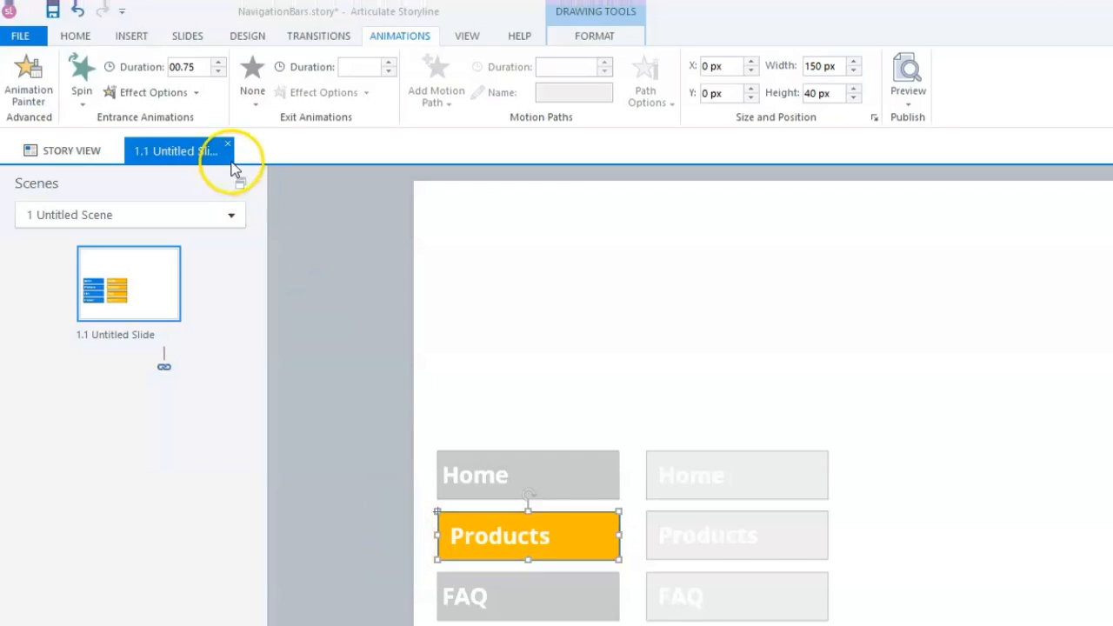
Set both the entrance and exit animations of the orange rectangle in the Products button's Hover state to Random Bars
left_click(267, 58)
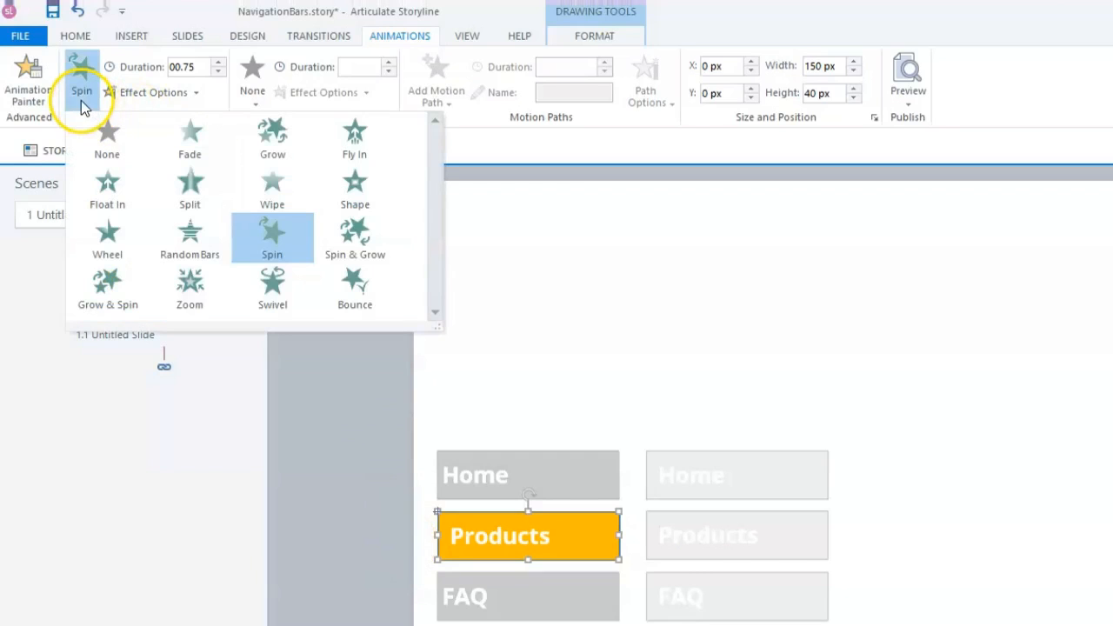
left_click(187, 233)
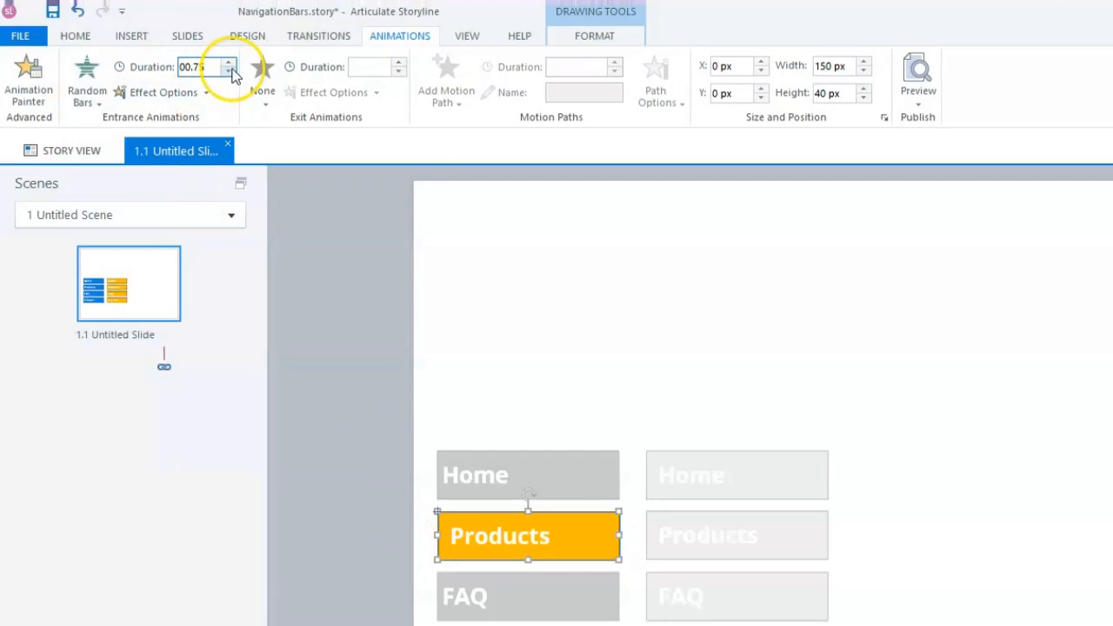
left_click(264, 102)
left_click(368, 240)
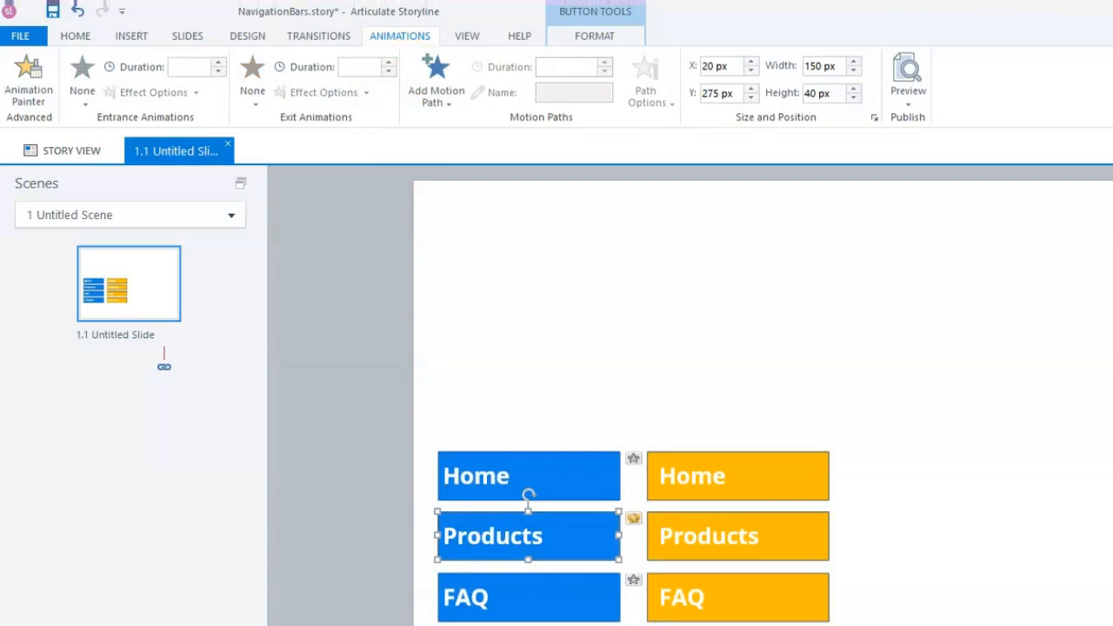
In the FAQ button's Hover state, set the orange rectangle's entrance animation to Grow & Spin and its exit animation to Wheel
left_click(573, 585)
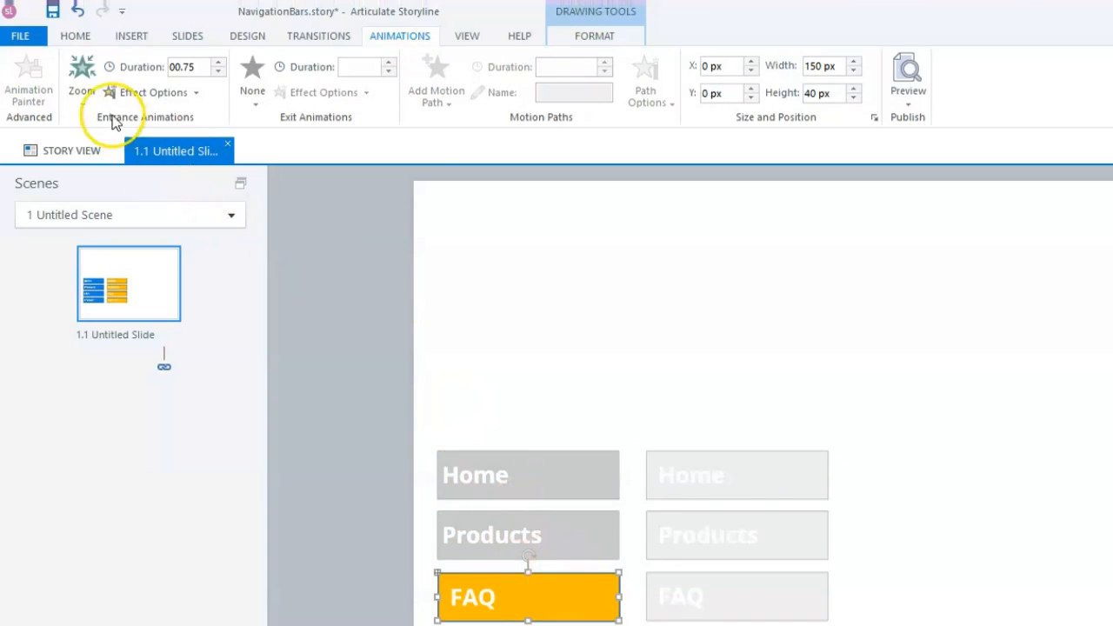
left_click(85, 94)
left_click(105, 288)
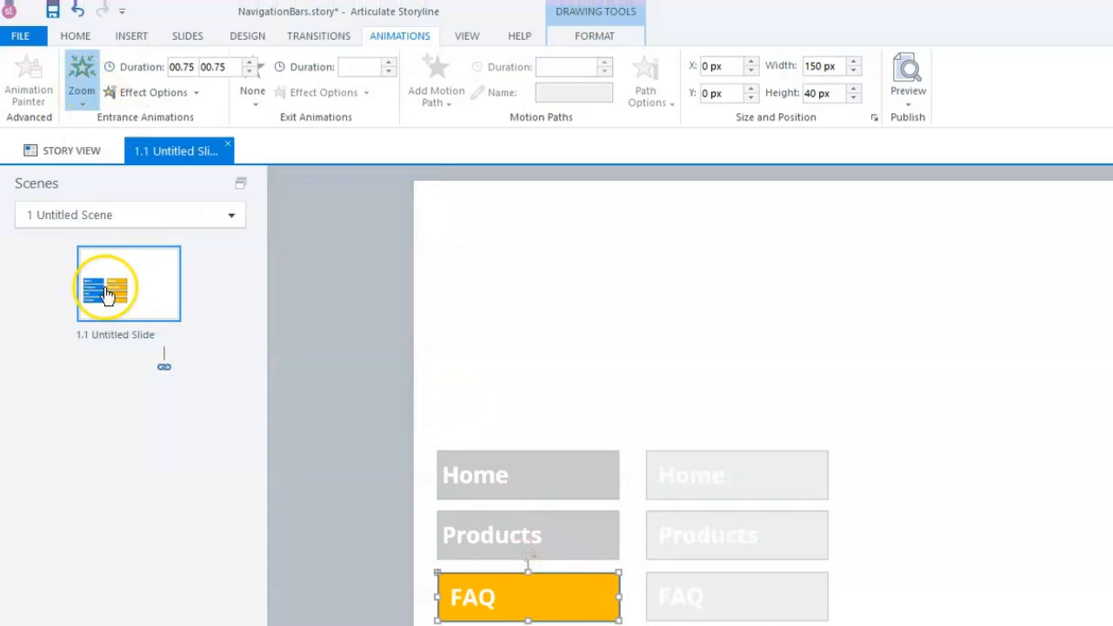
left_click(285, 83)
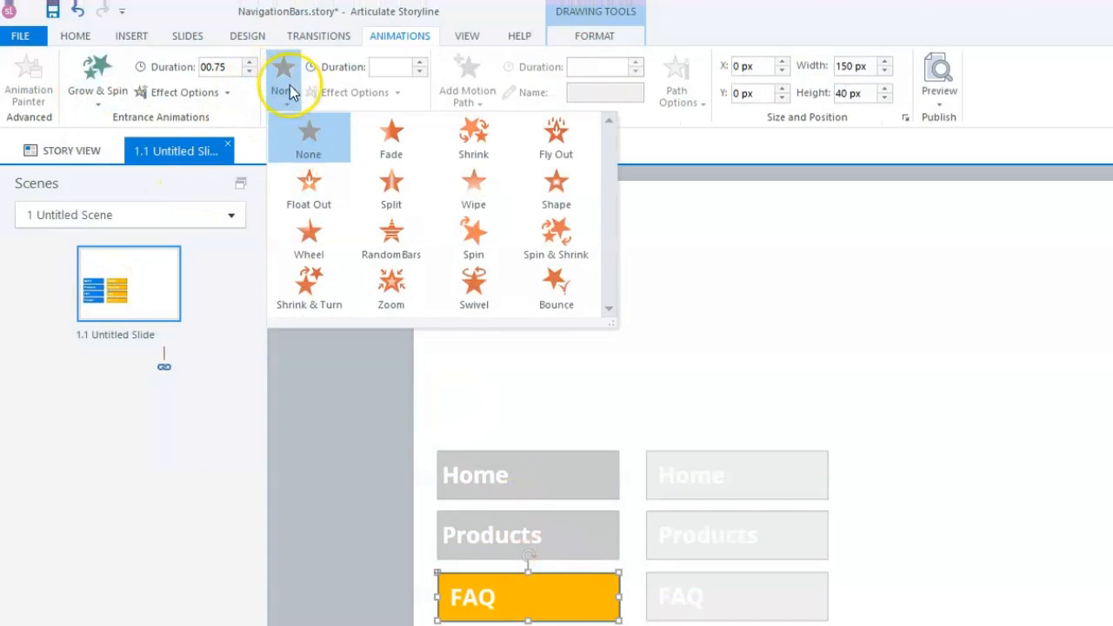
left_click(310, 240)
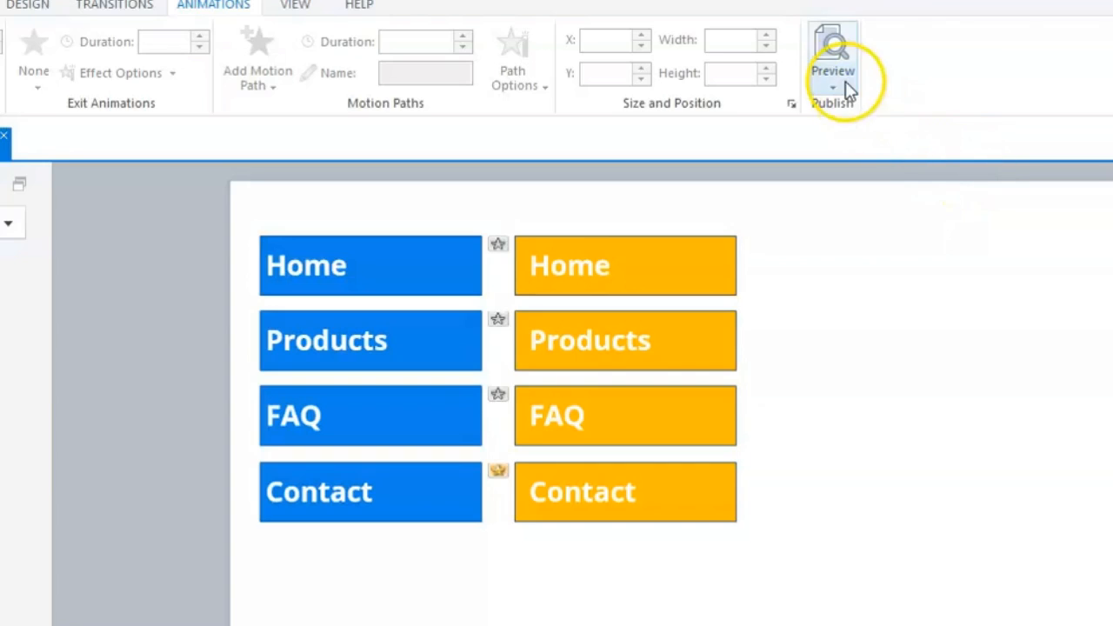
Preview the slide and check the hover animations of the blue Home, Products, FAQ and Contact buttons
left_click(941, 87)
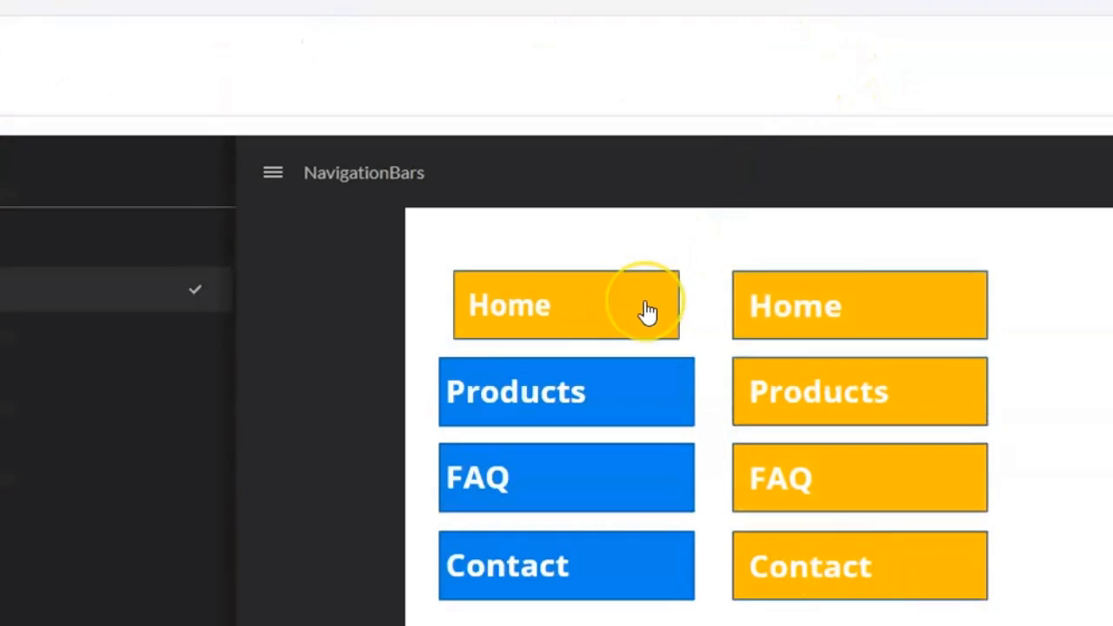
left_click(641, 394)
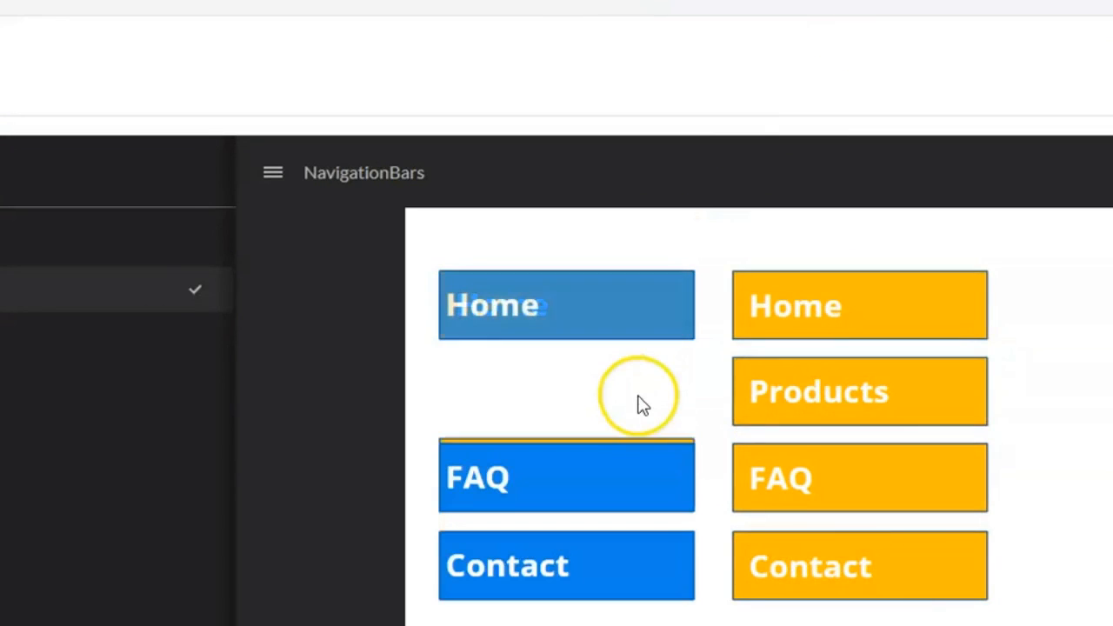
left_click(636, 453)
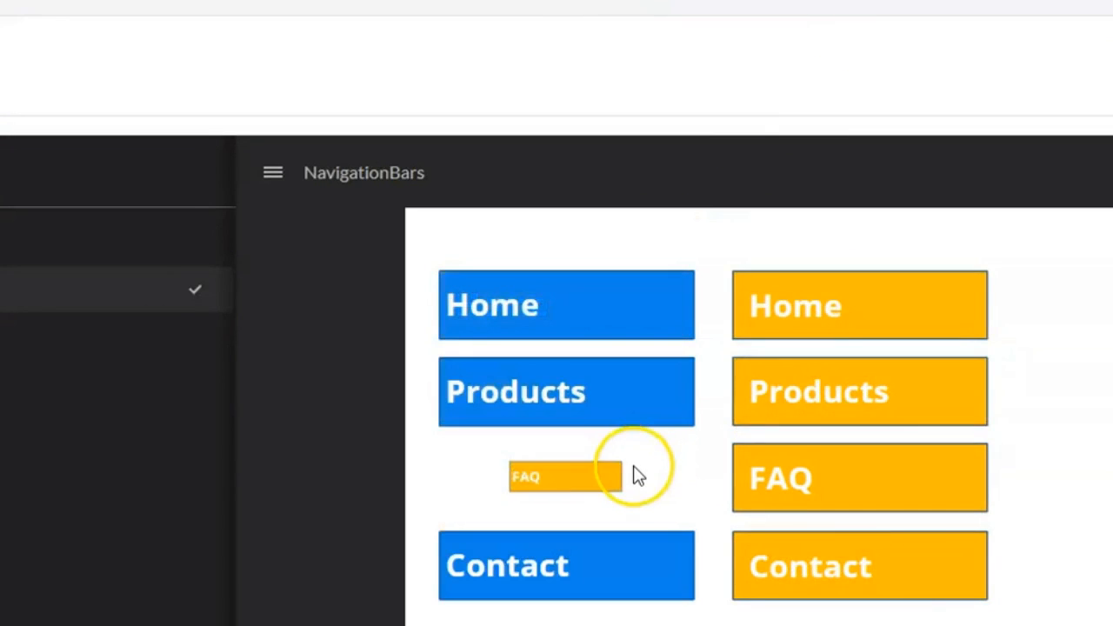
left_click(634, 562)
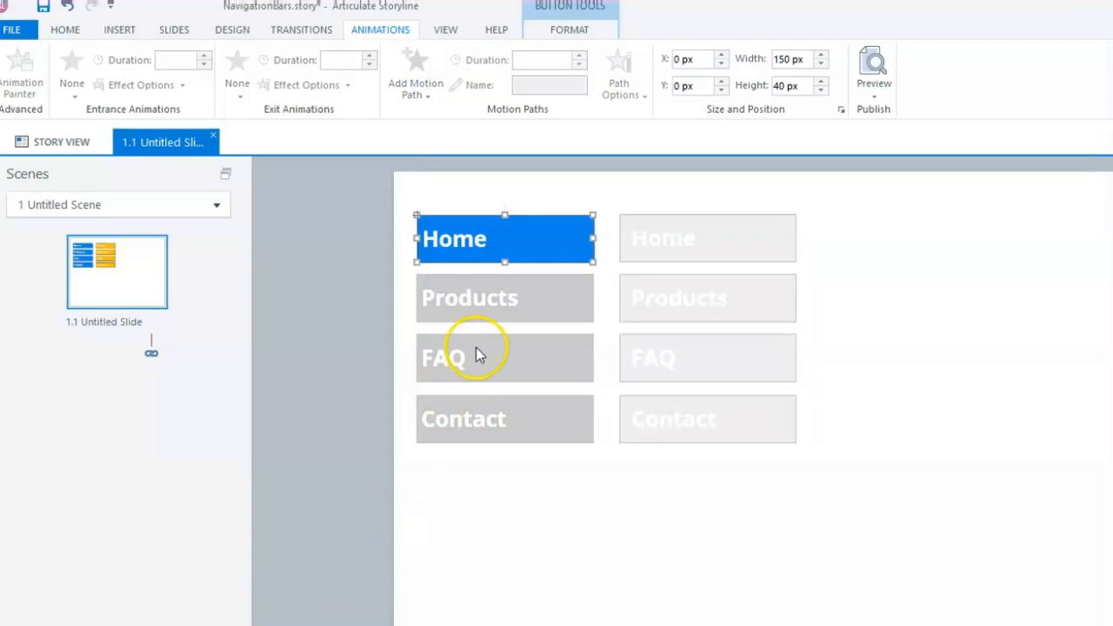
Remove the entrance and exit animations from the orange rectangle in the Home button's Hover state
left_click(505, 465)
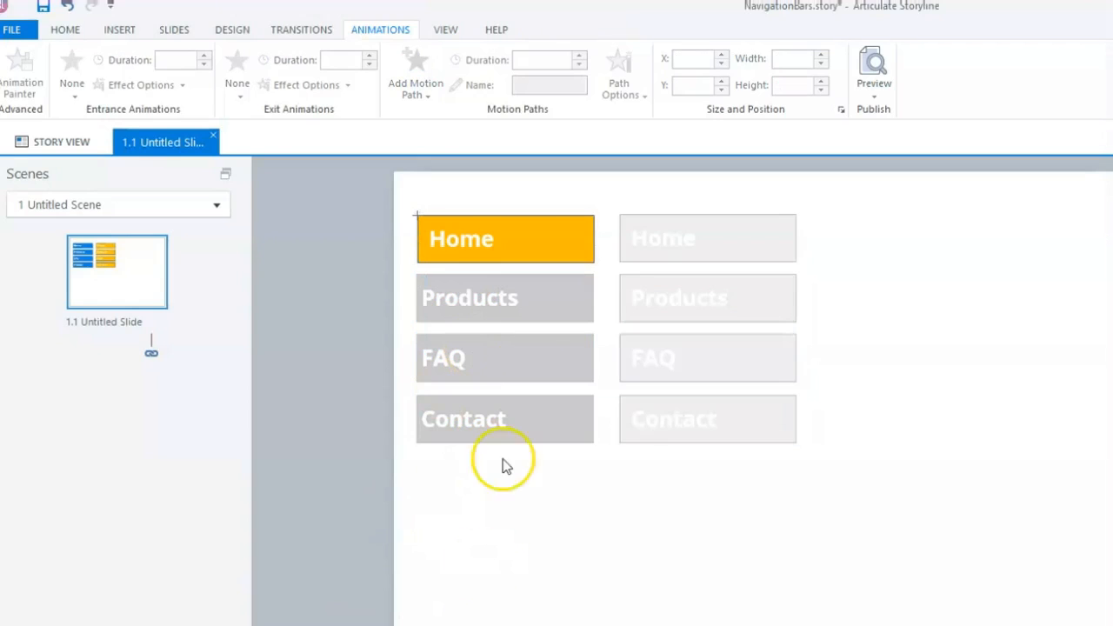
left_click(522, 216)
left_click(71, 87)
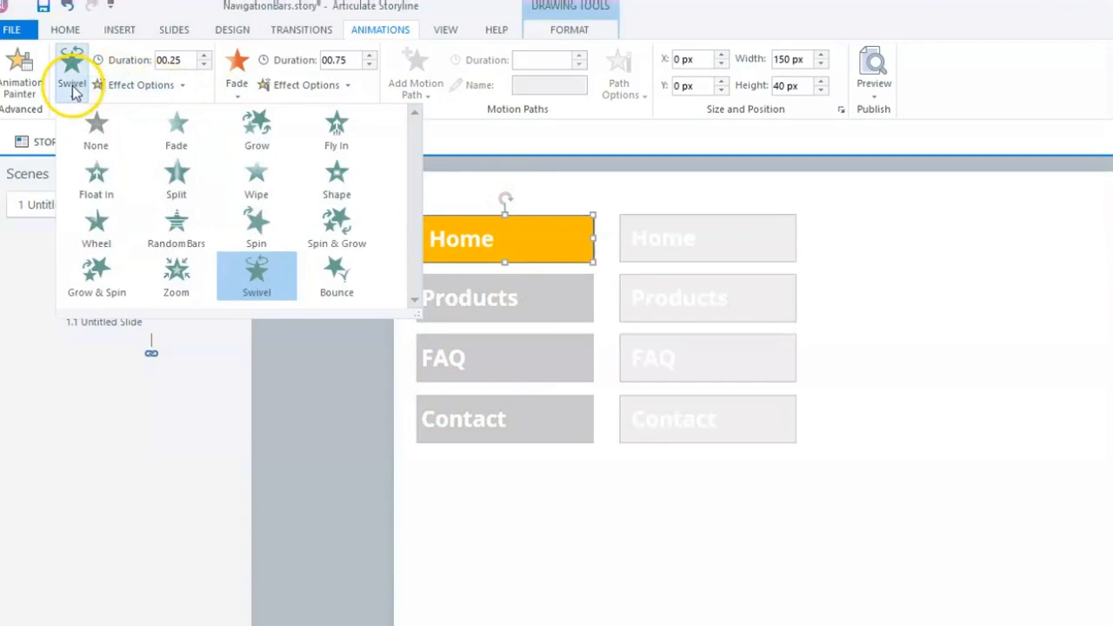
left_click(94, 126)
left_click(236, 83)
left_click(253, 134)
Draw a horizontal arrow line about 100 px wide under the Home text in the Hover state and give it a Split entrance
left_click(119, 29)
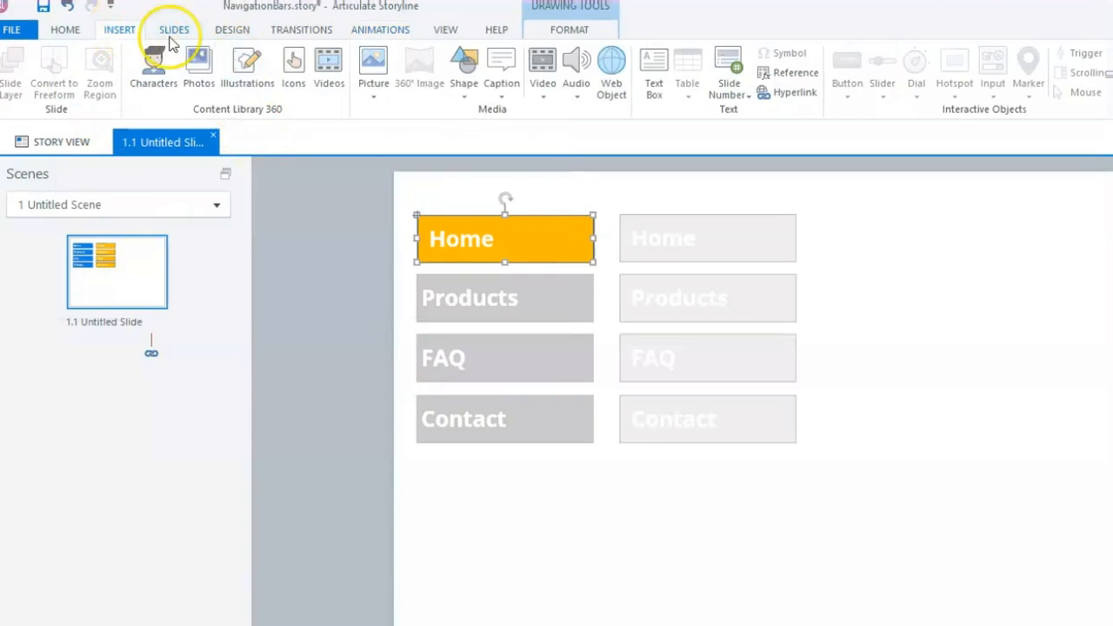
left_click(465, 83)
left_click(479, 131)
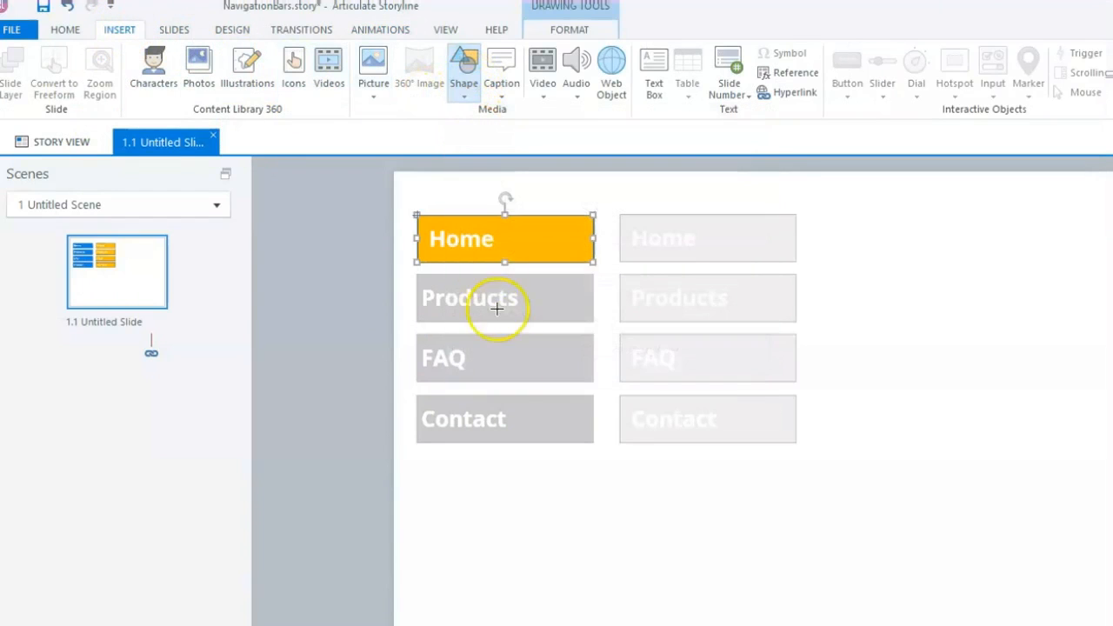
left_click_drag(505, 526, 535, 264)
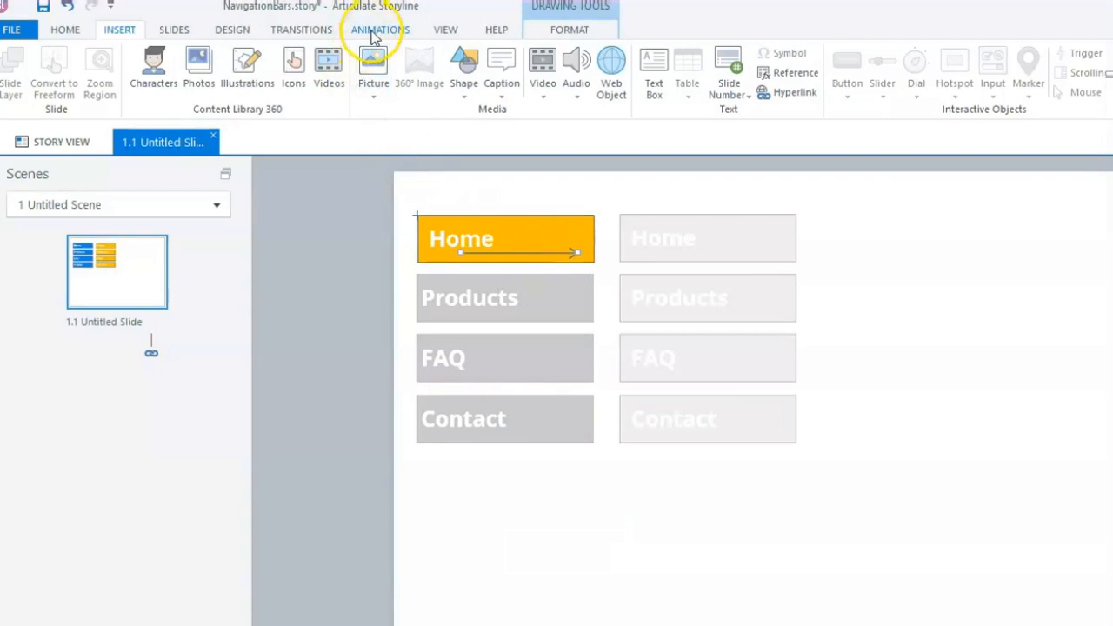
left_click(380, 29)
left_click(77, 87)
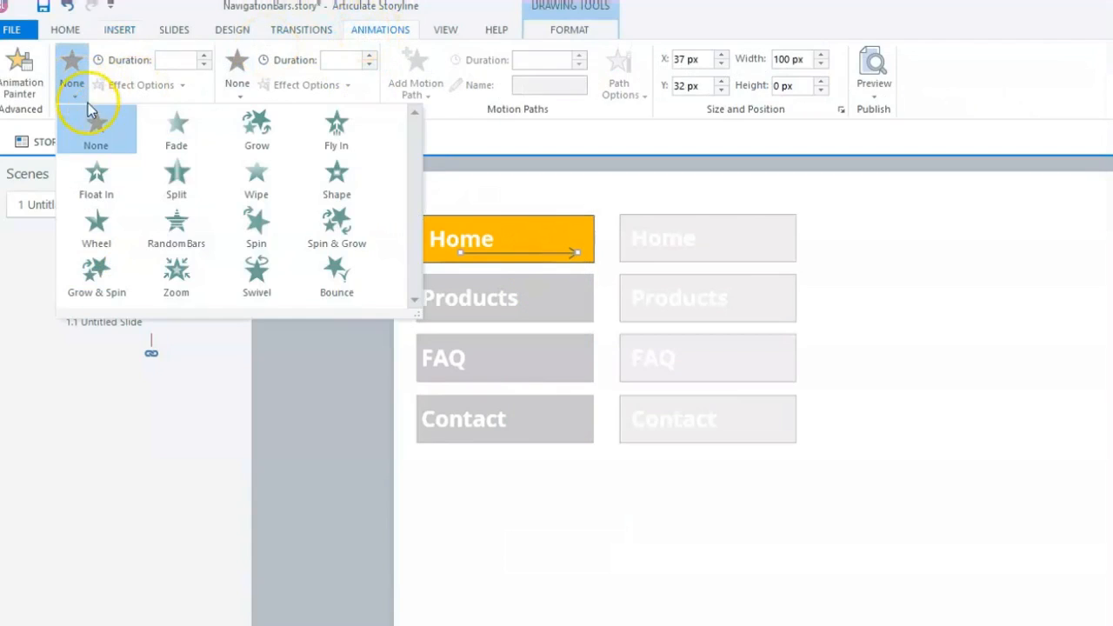
left_click(177, 180)
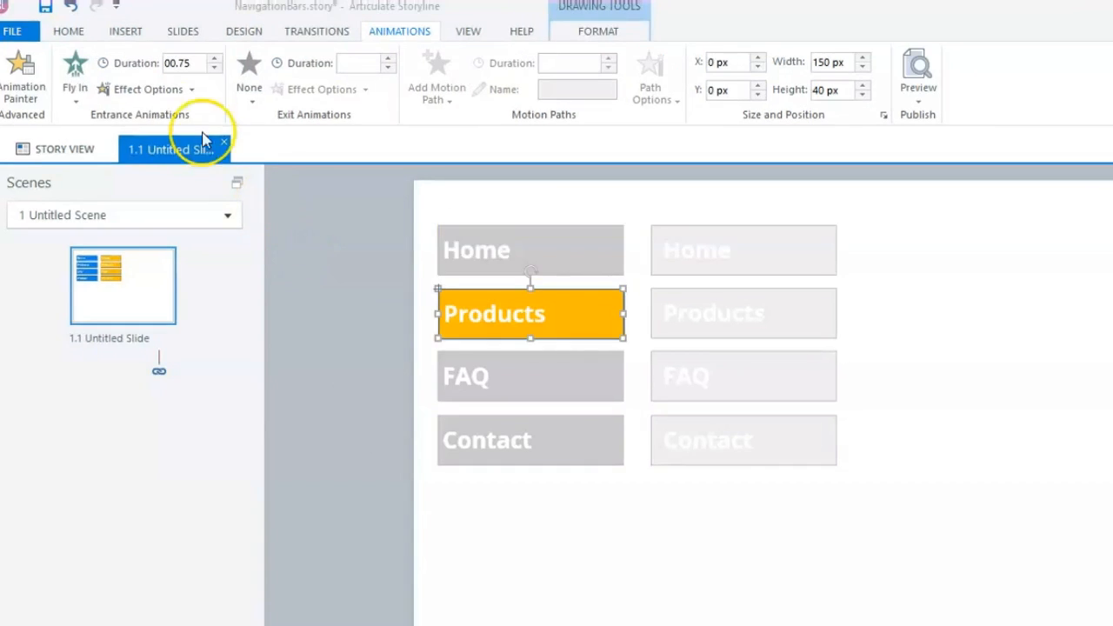
In the Products button's Hover state, remove the rectangle's entrance animation and add a right block arrow about 46 × 33 px beside the text
left_click(73, 89)
left_click(91, 132)
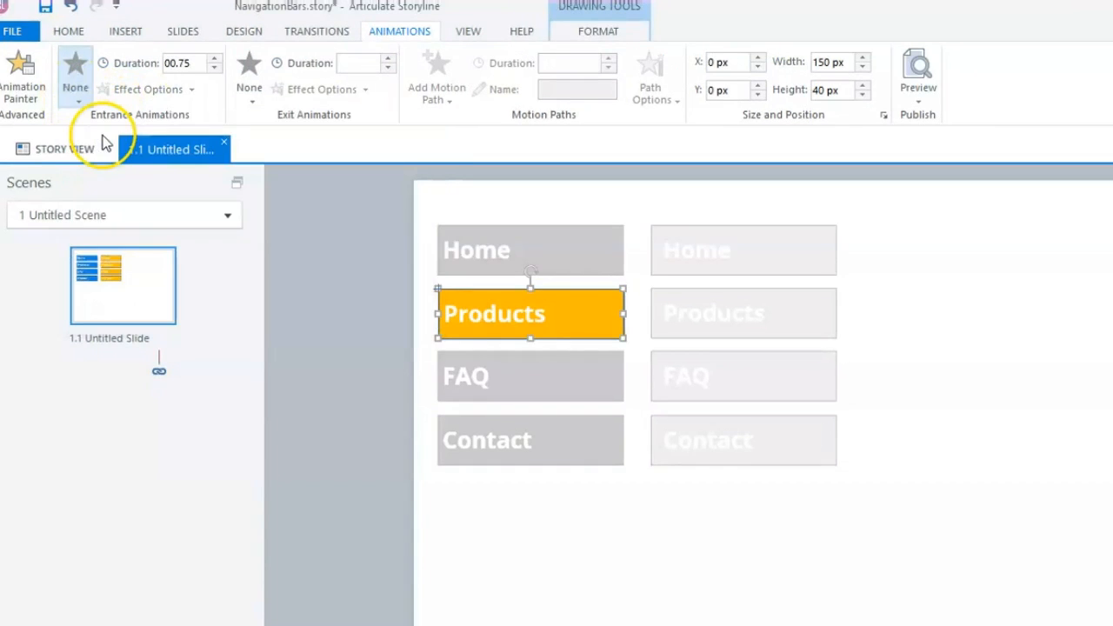
left_click(125, 31)
left_click(489, 87)
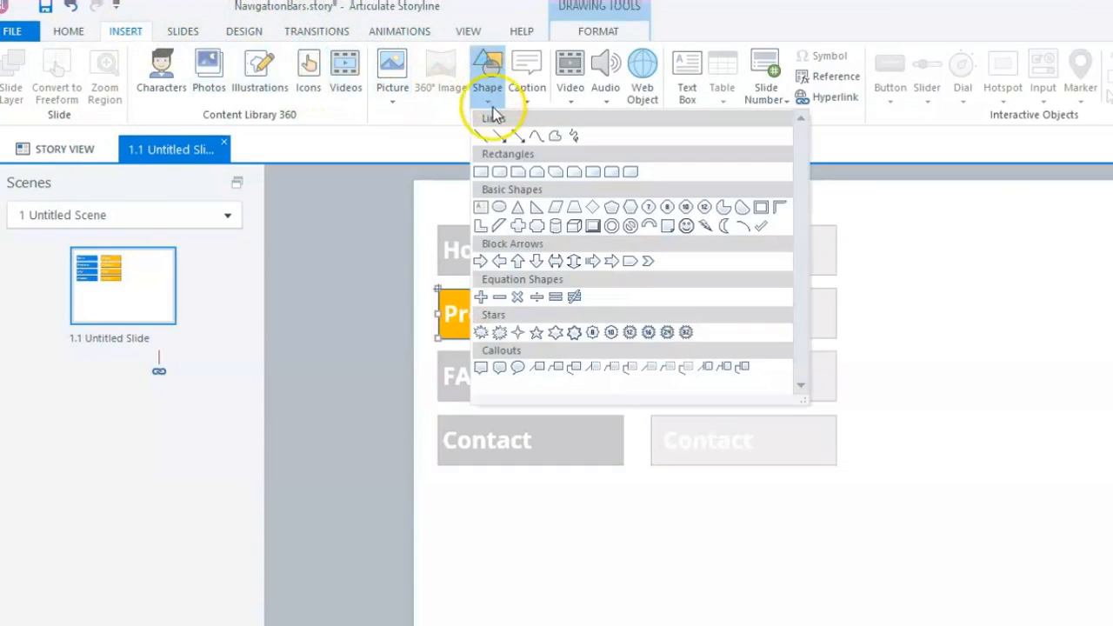
left_click(479, 262)
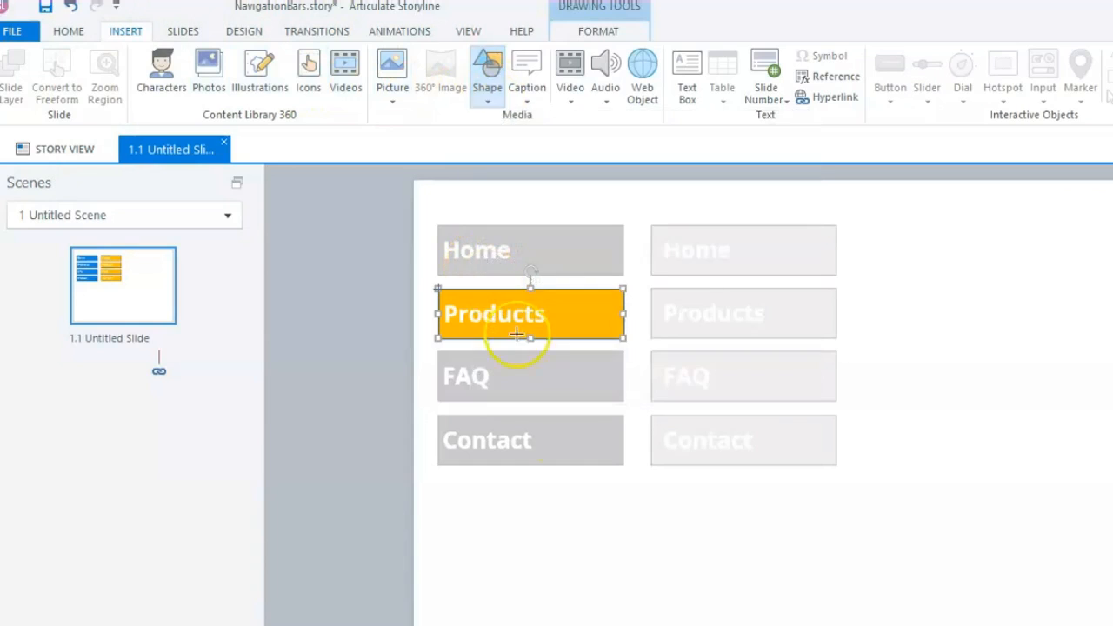
left_click(562, 560)
left_click_drag(693, 569, 637, 578)
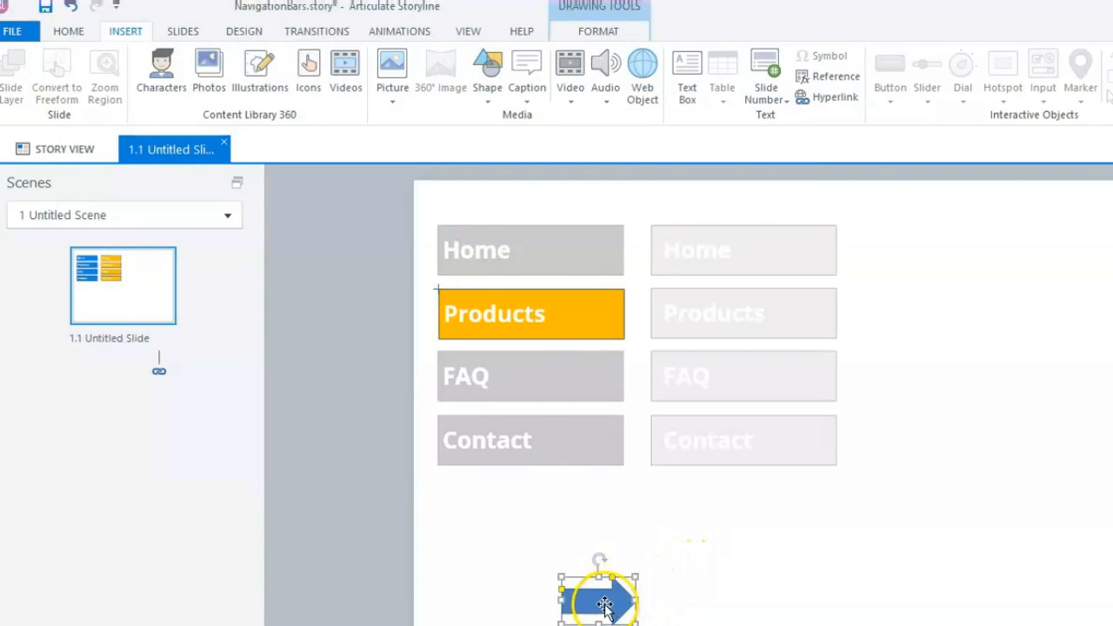
left_click_drag(597, 613, 581, 333)
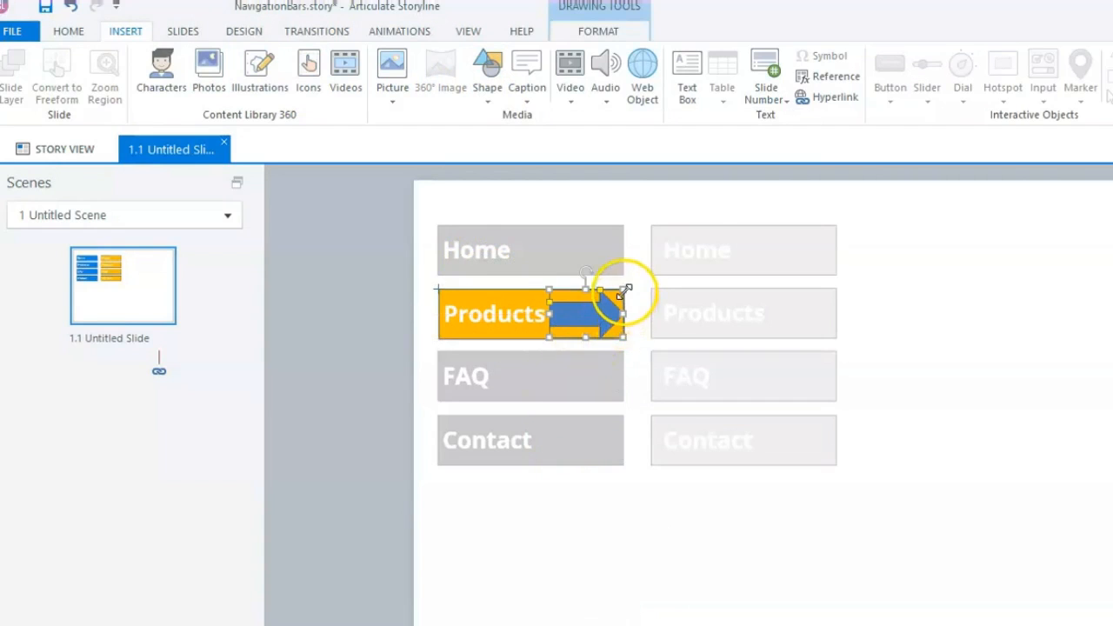
left_click_drag(623, 290, 583, 318)
Give the block arrow in the Products button's Hover state a Random Bars entrance animation
left_click(387, 32)
left_click(73, 78)
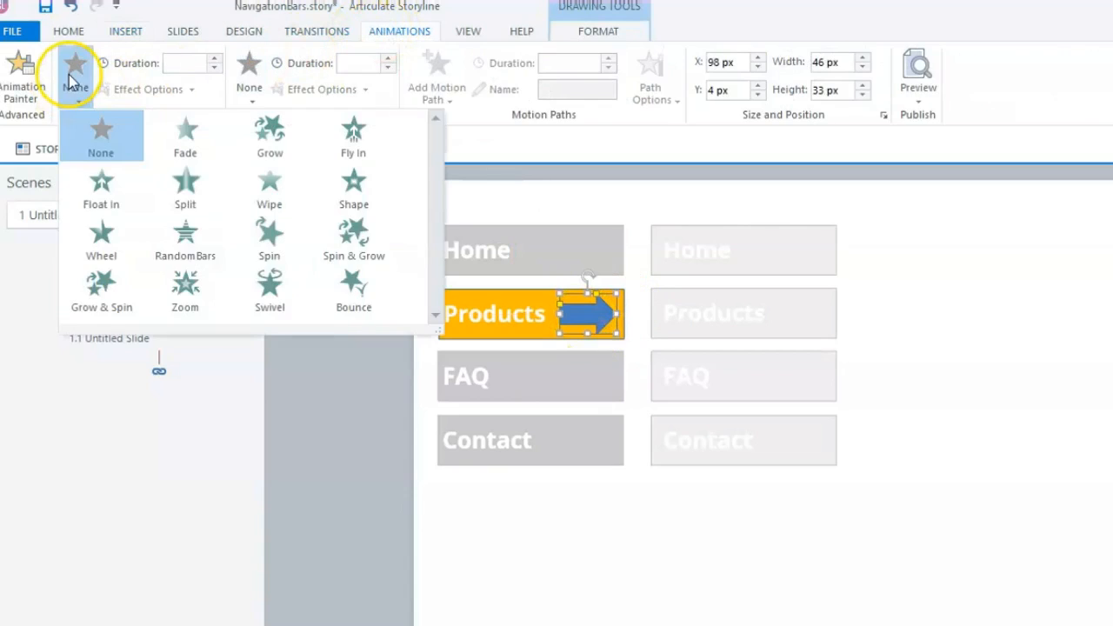
left_click(175, 240)
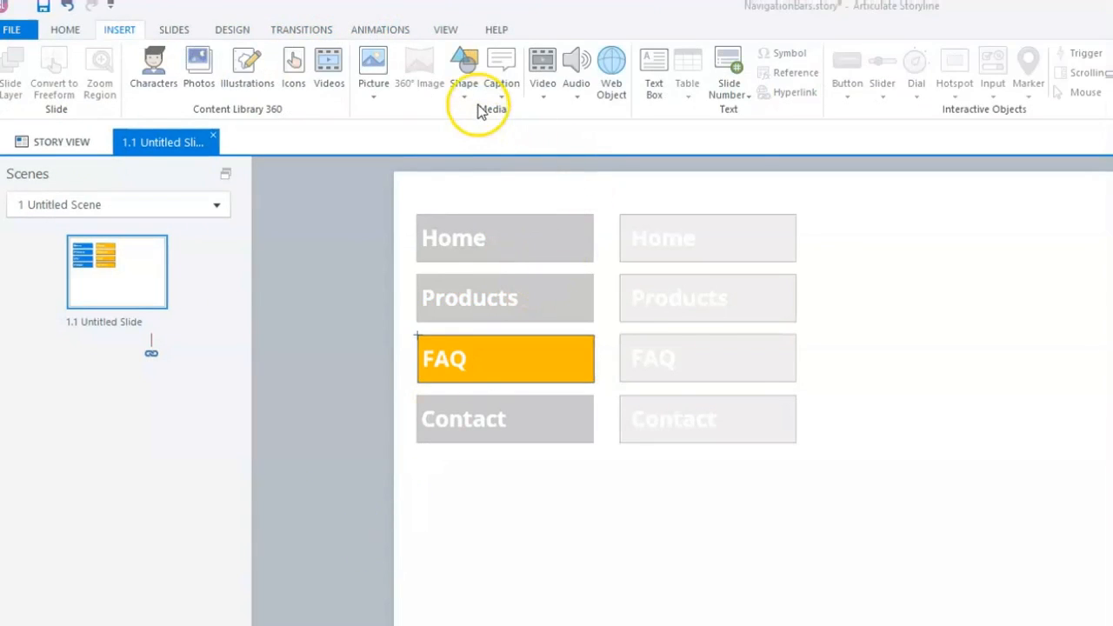
Add a chevron shape about 26 × 26 px near the right end of the orange rectangle in the FAQ button's Hover state
left_click(464, 63)
left_click(620, 249)
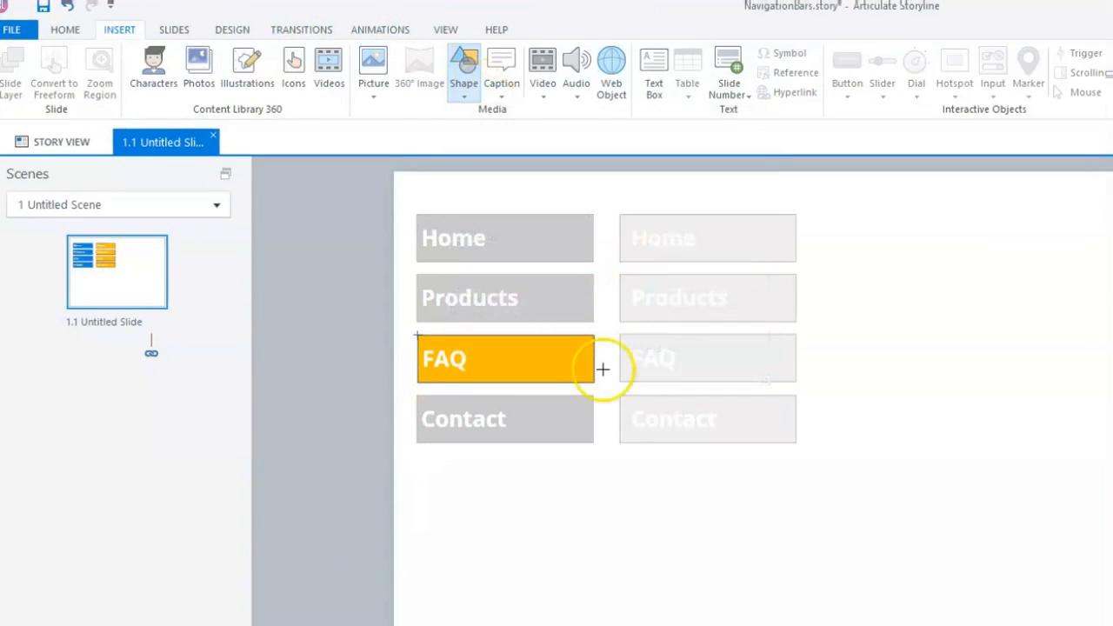
left_click(554, 545)
left_click_drag(610, 546, 555, 374)
Set the FAQ chevron's entrance animation to Swivel and its exit animation to Fade
left_click(375, 30)
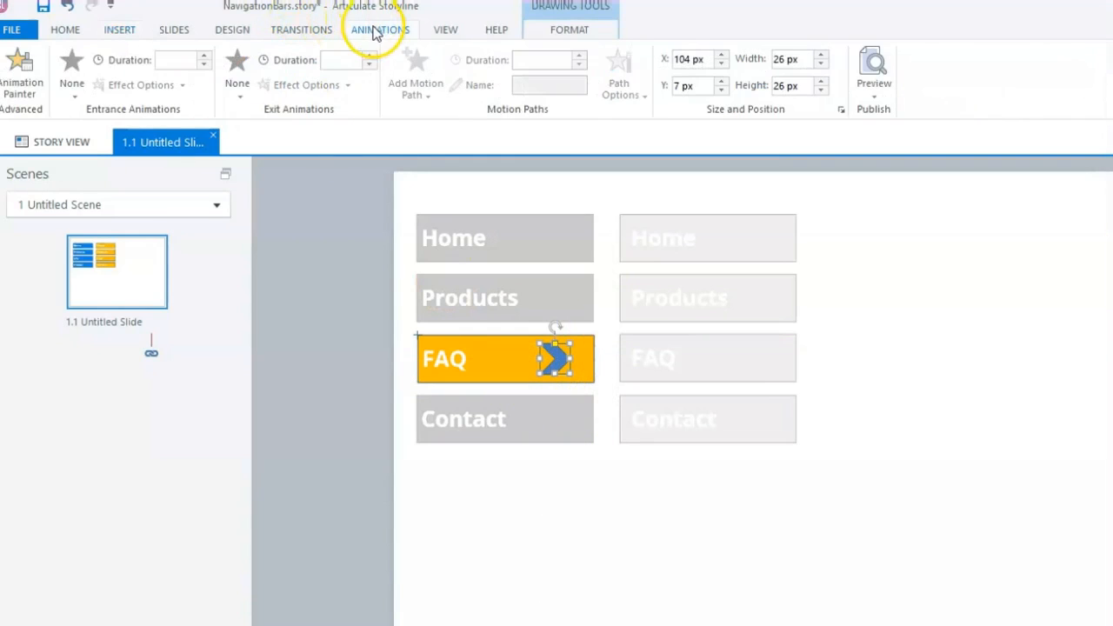
left_click(73, 69)
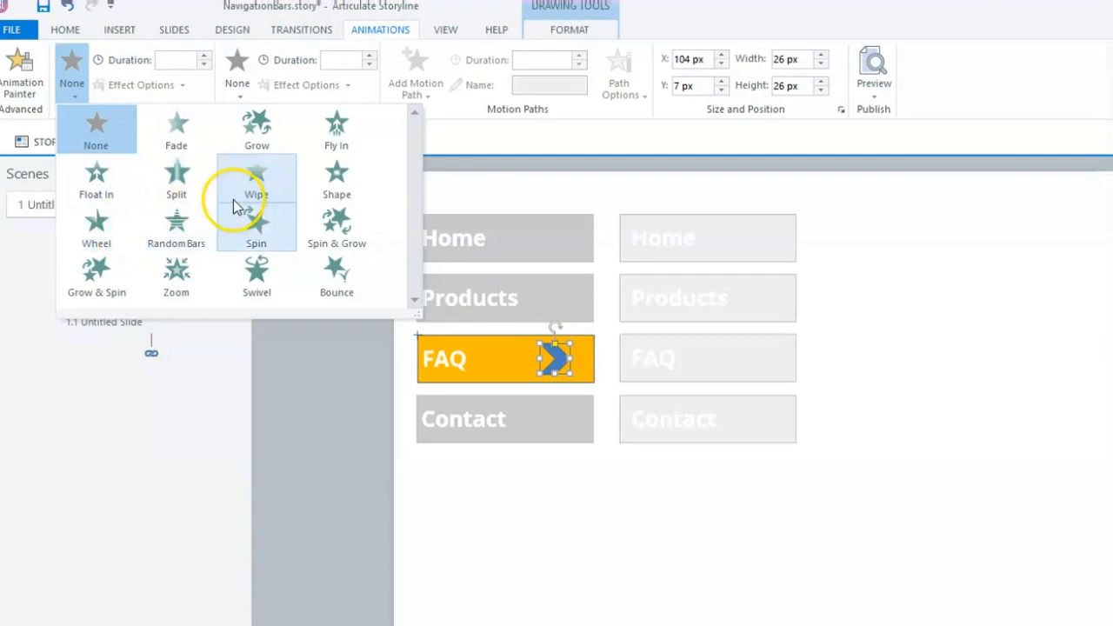
left_click(257, 276)
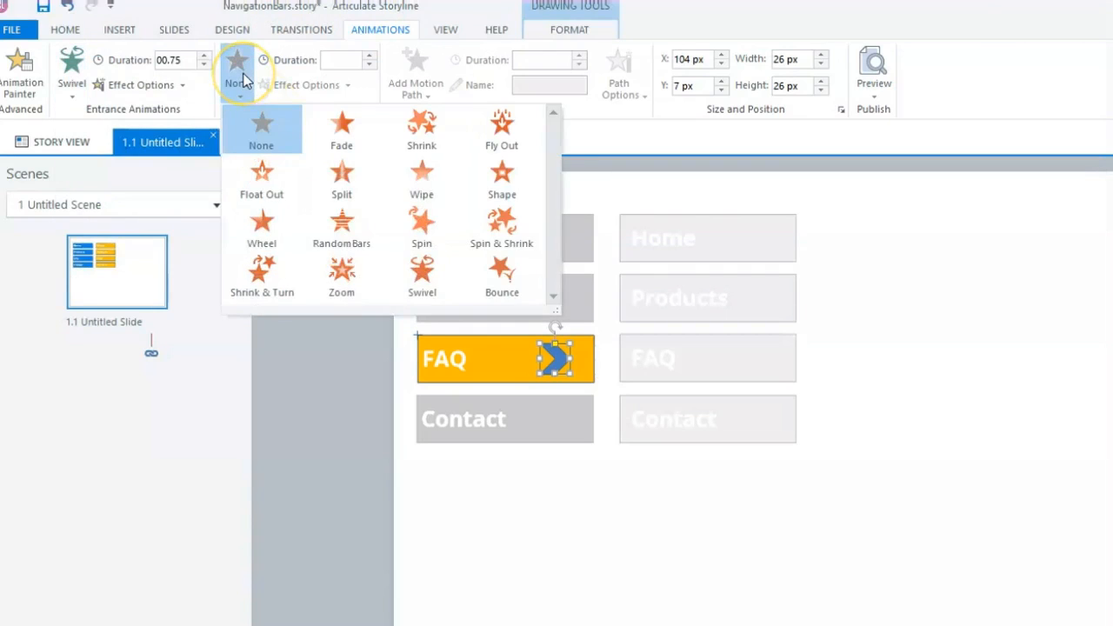
left_click(339, 141)
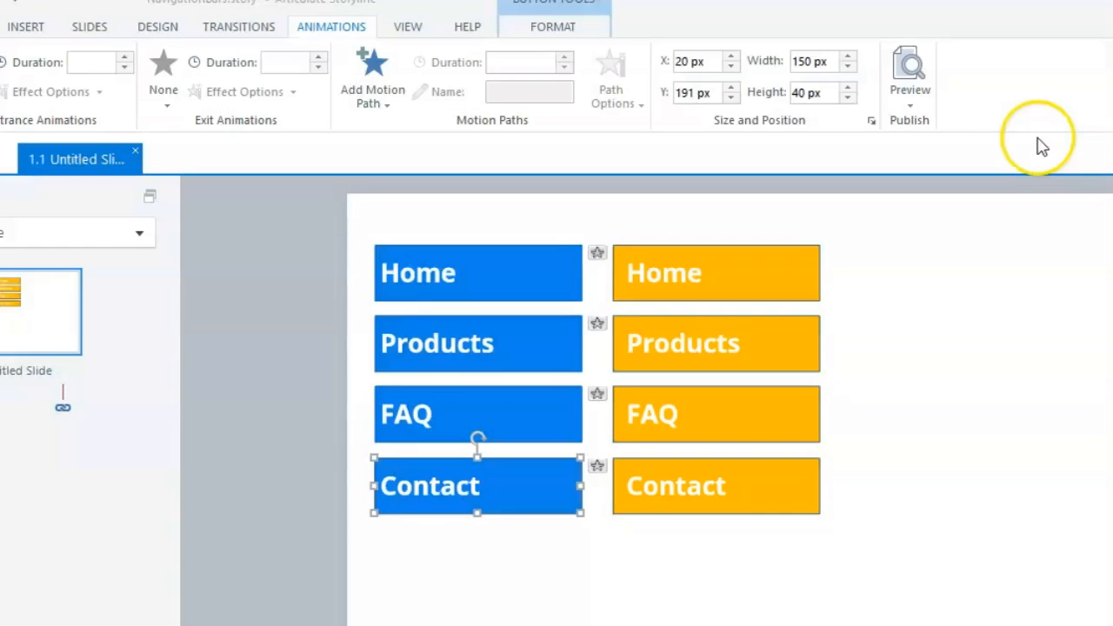
Preview the slide and check how the added arrow shapes animate when each blue navigation button is hovered
left_click(908, 70)
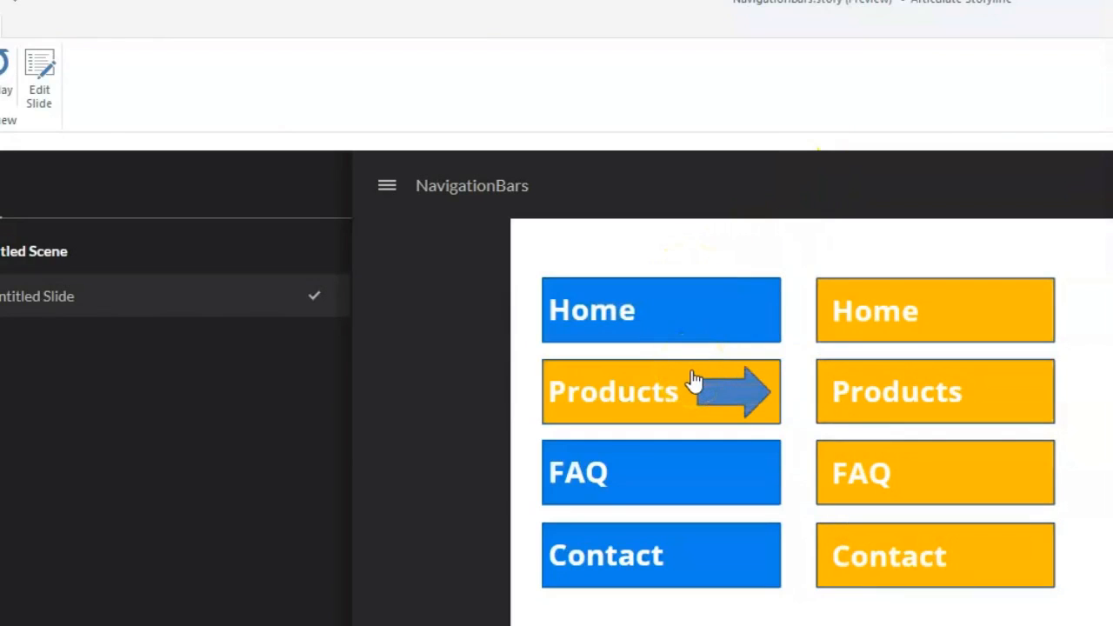
left_click(663, 465)
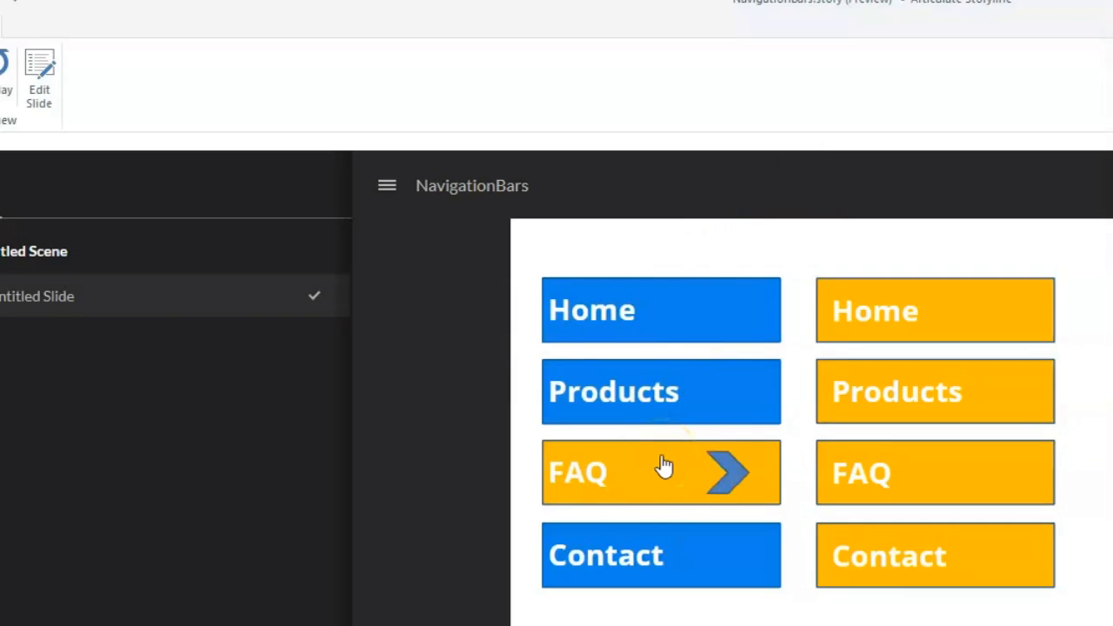
left_click(643, 525)
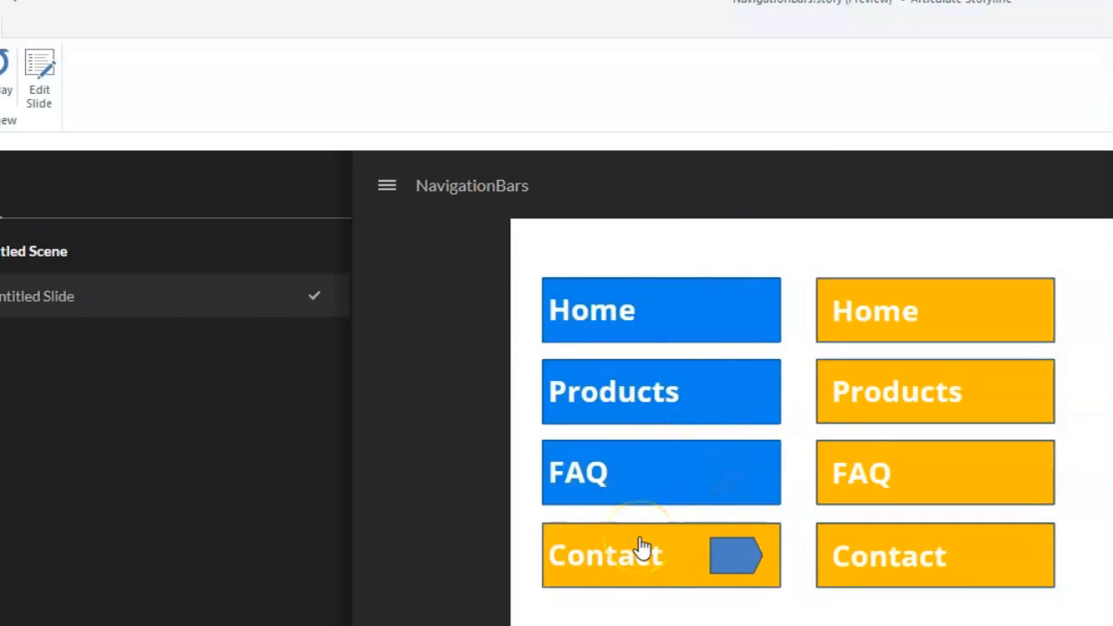
left_click(646, 496)
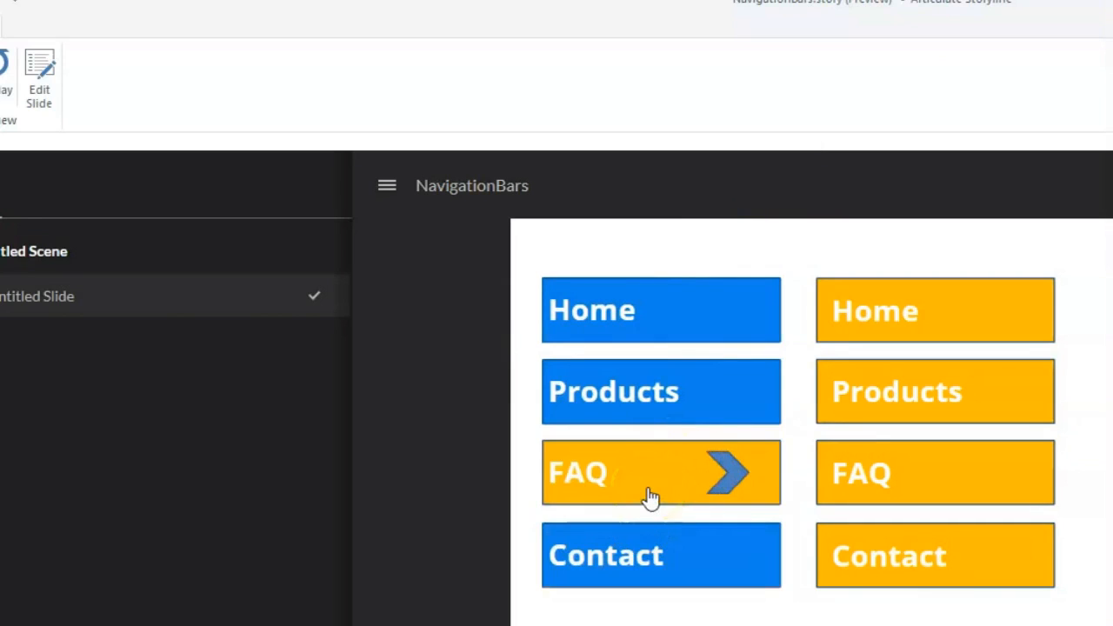
left_click(663, 398)
left_click(665, 337)
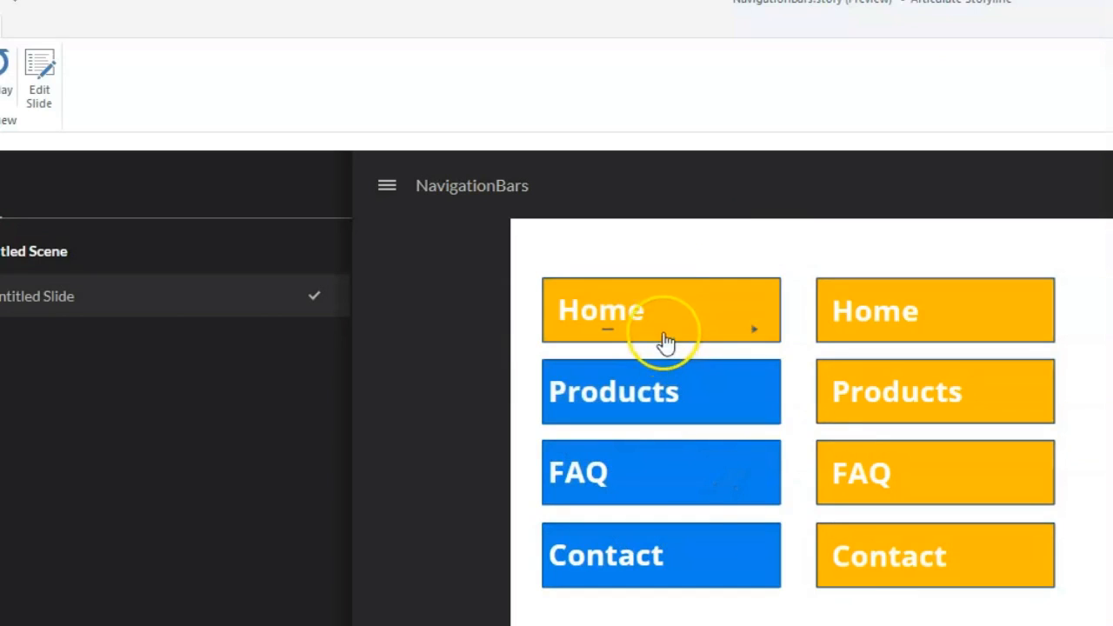